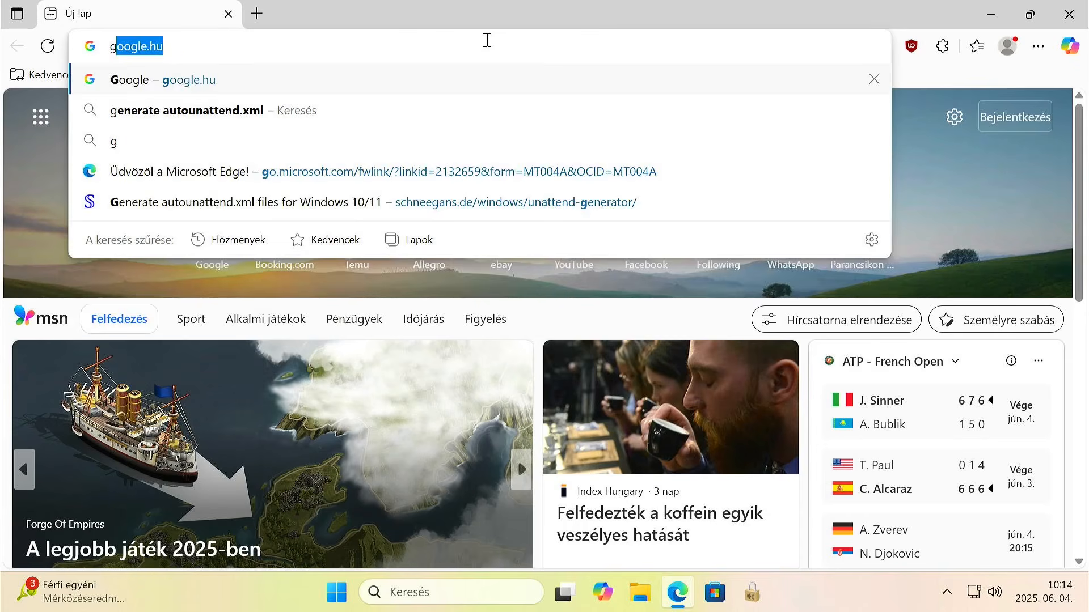
Search the web for "generate autounattend.xml" and open the schneegans.de generator from the results.
text(enerate)
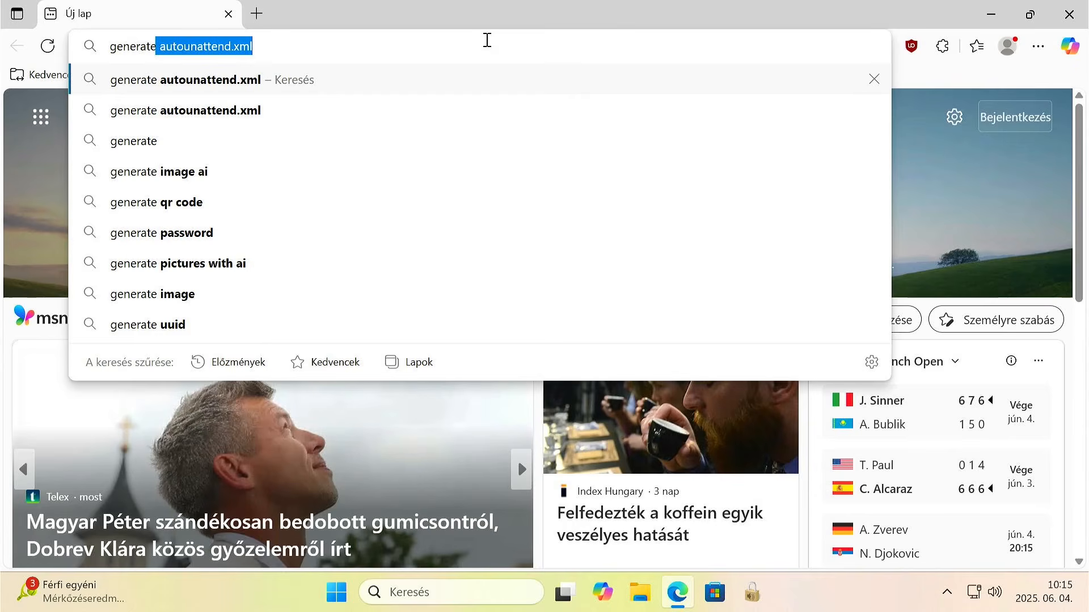
text( au)
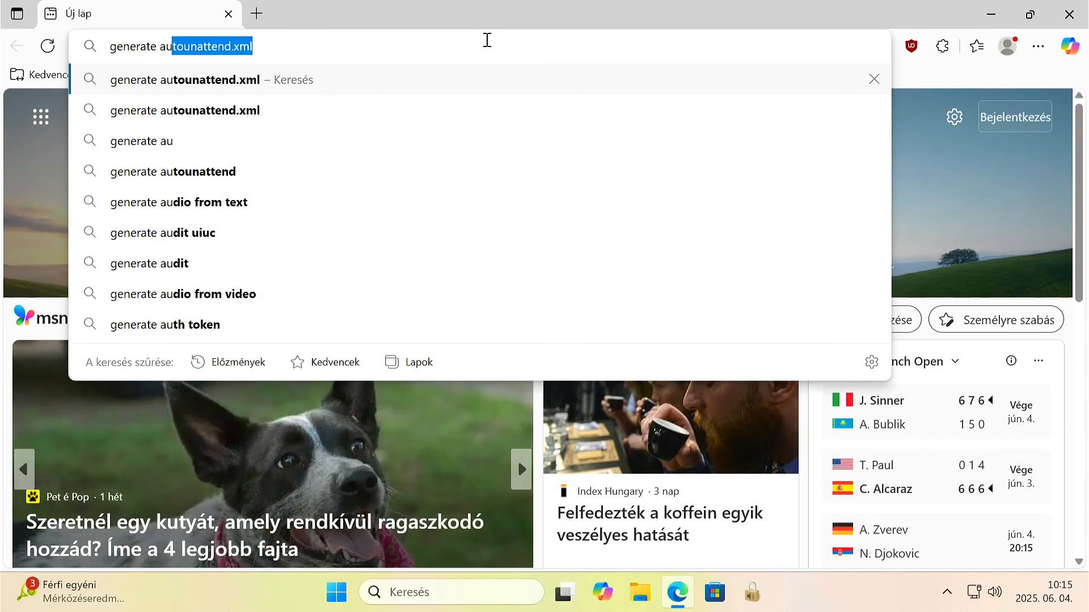
text(to)
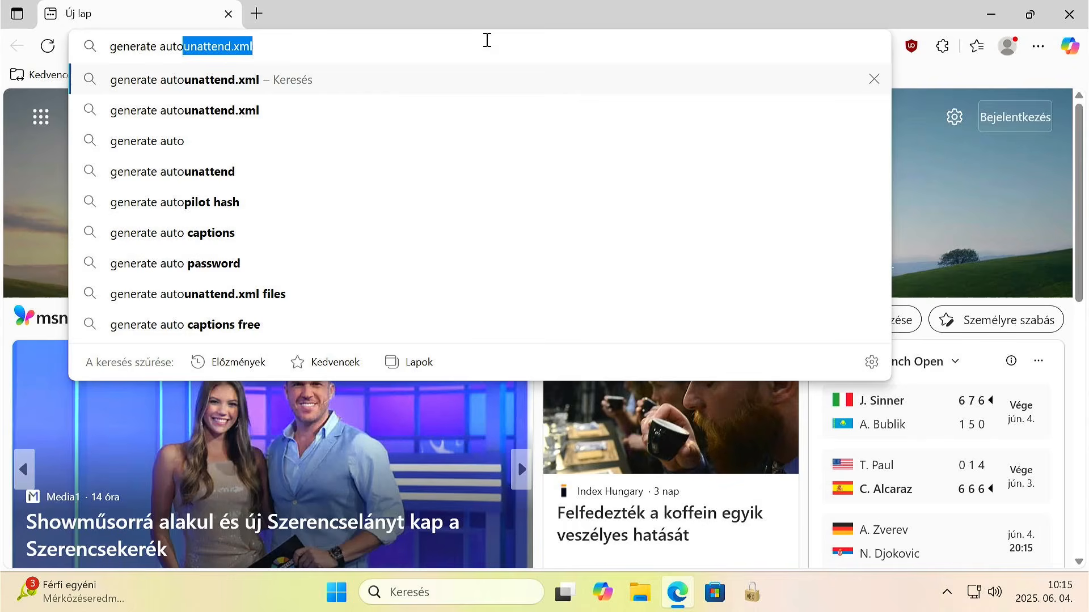
text(une)
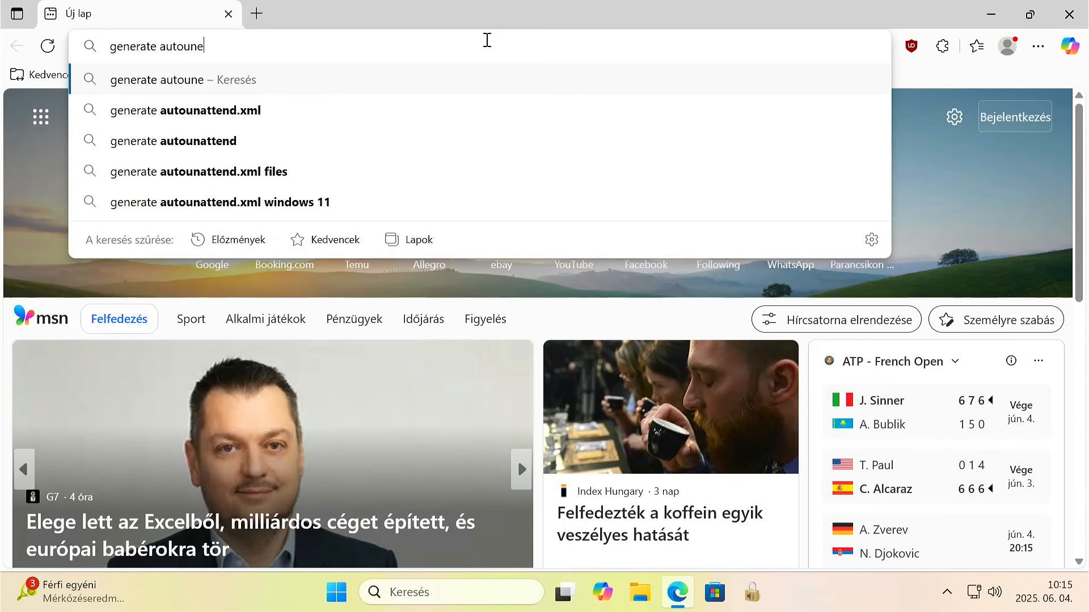
key(BackSpace)
text(attend)
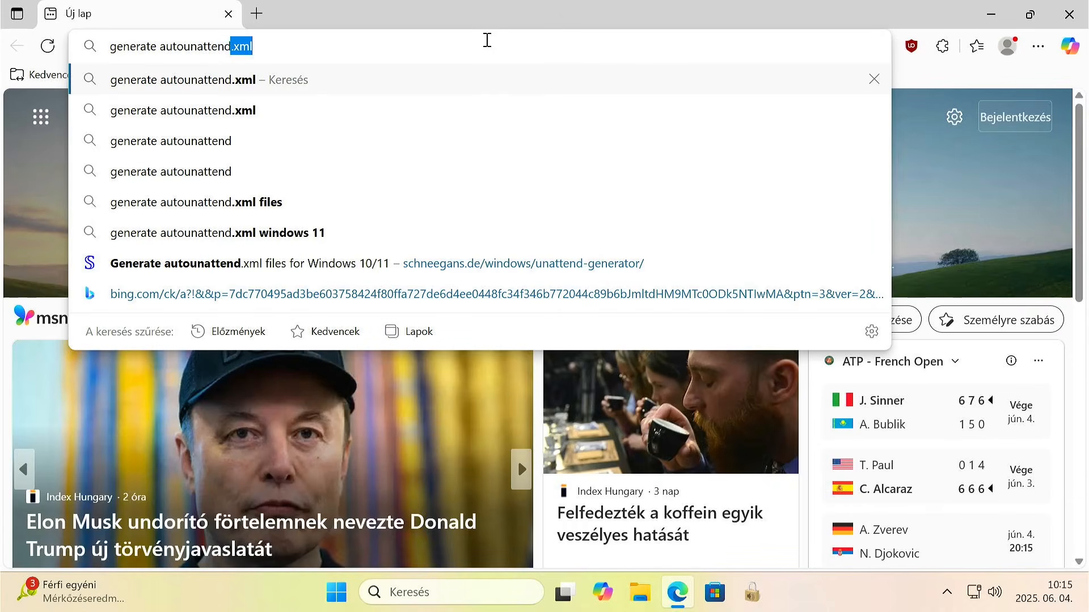
text(.xml)
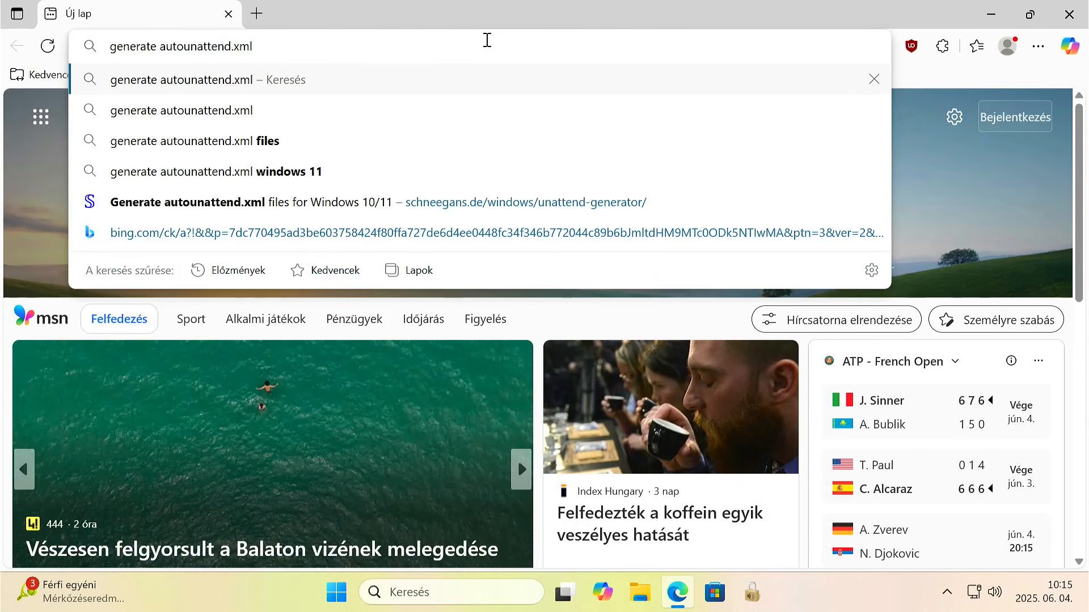
key(Return)
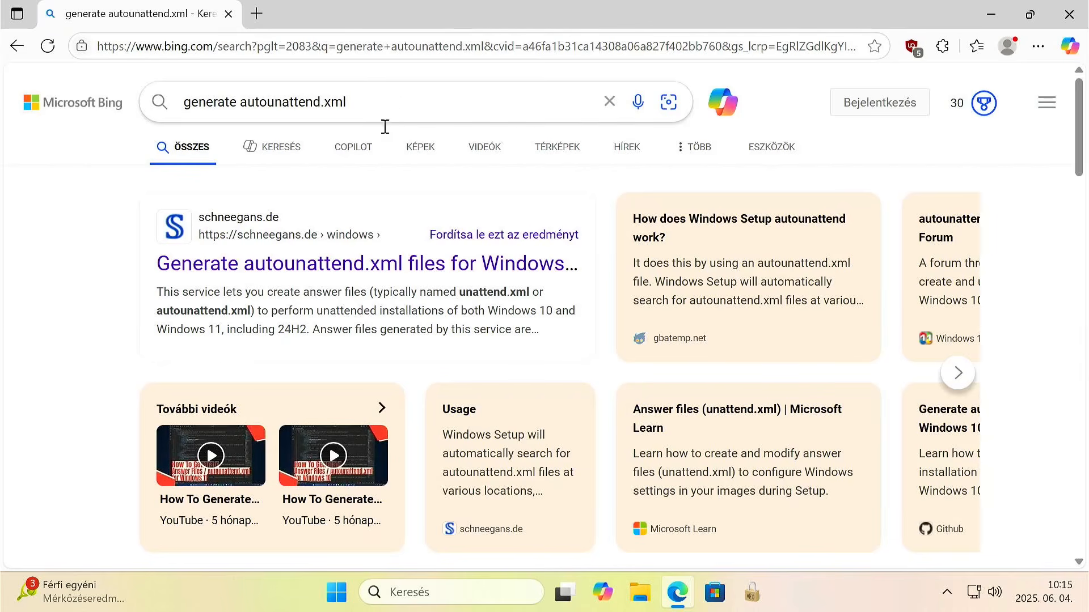
click(330, 269)
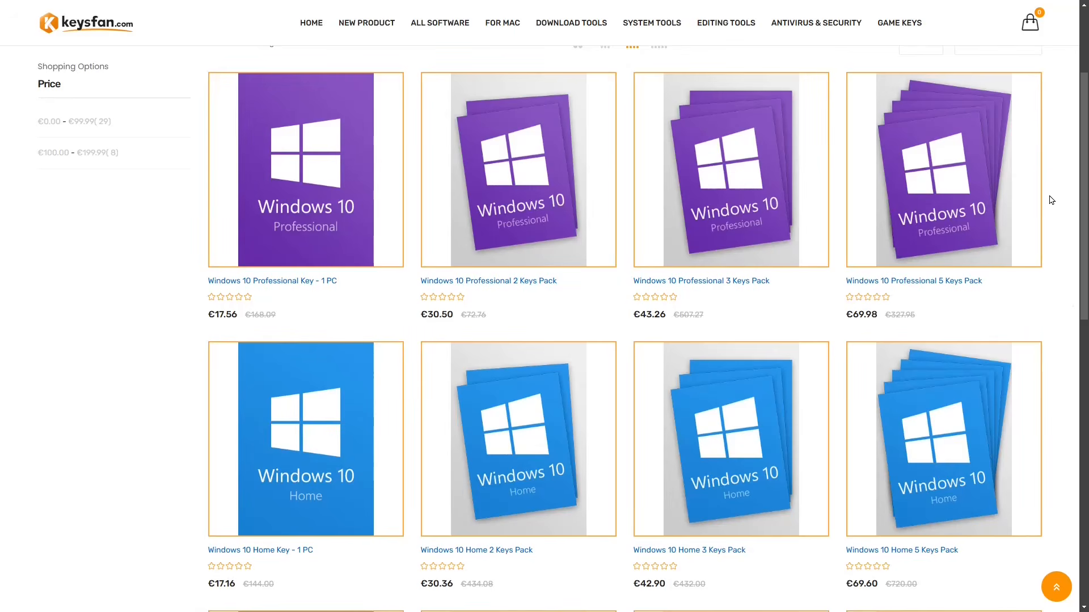
Browse the Windows and Windows Server key listings in the Windows category on keysfan.com.
scroll(1075, 290, down, 4)
scroll(1075, 290, down, 3)
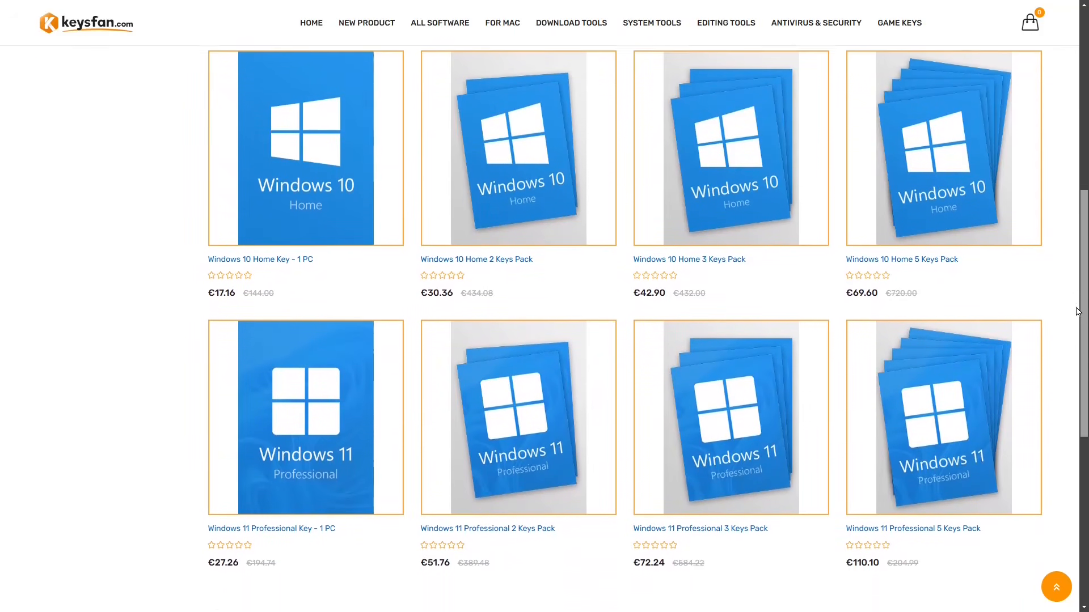
click(273, 518)
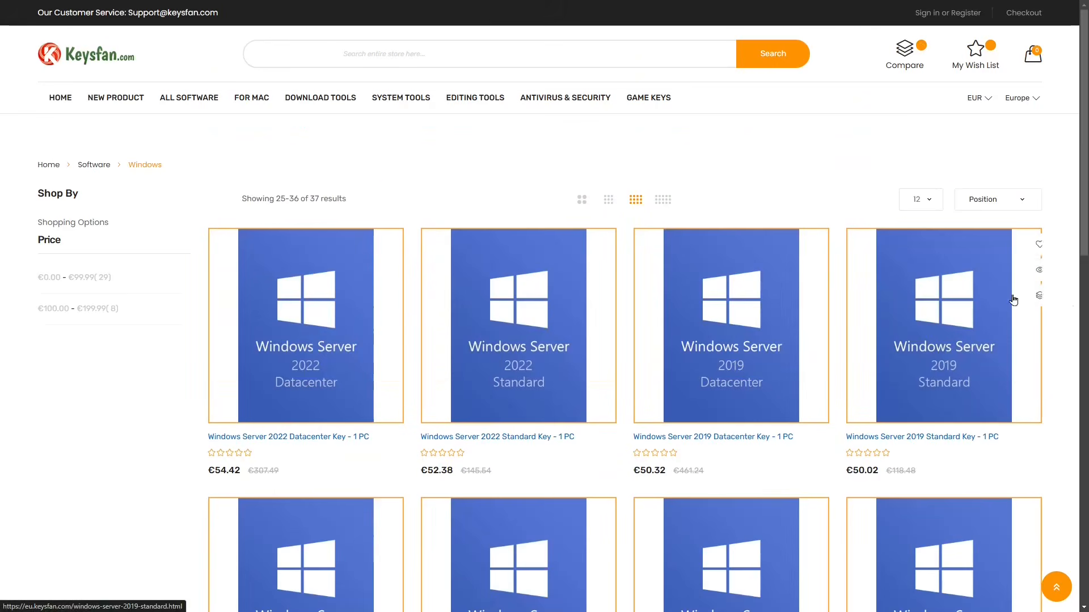
scroll(1064, 357, down, 6)
scroll(1064, 358, down, 3)
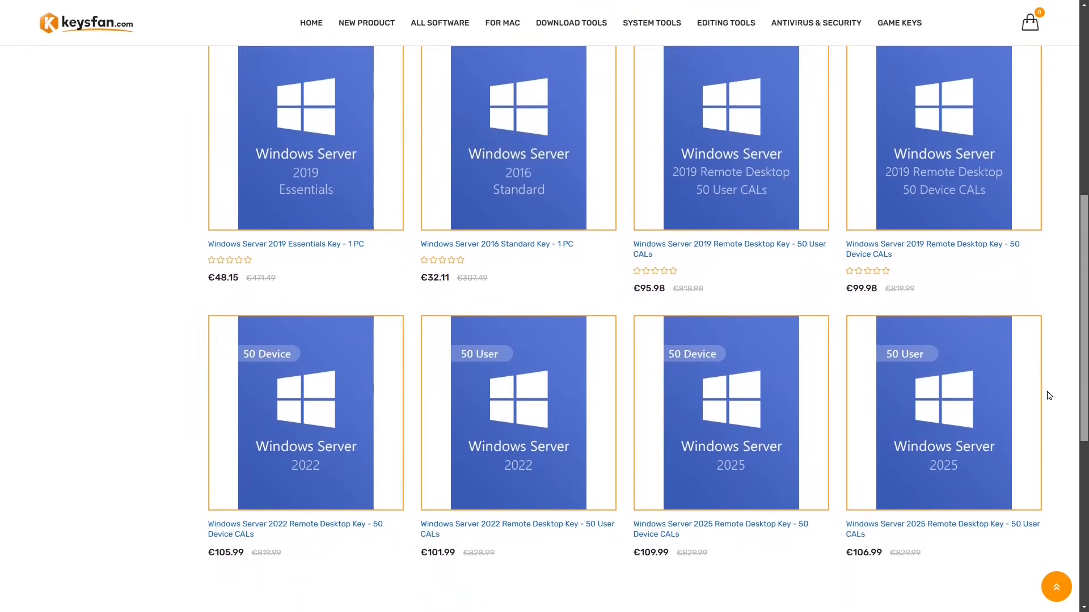
click(246, 559)
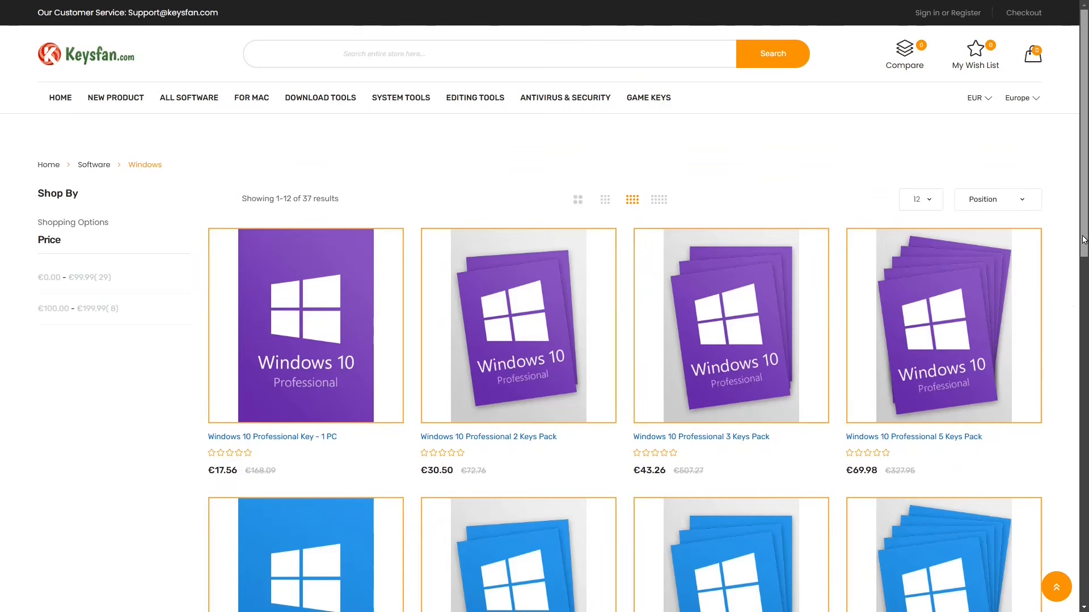
Open the Windows 11 Professional Key - 1 PC product, add one to the cart and view the cart.
scroll(317, 419, down, 8)
click(317, 419)
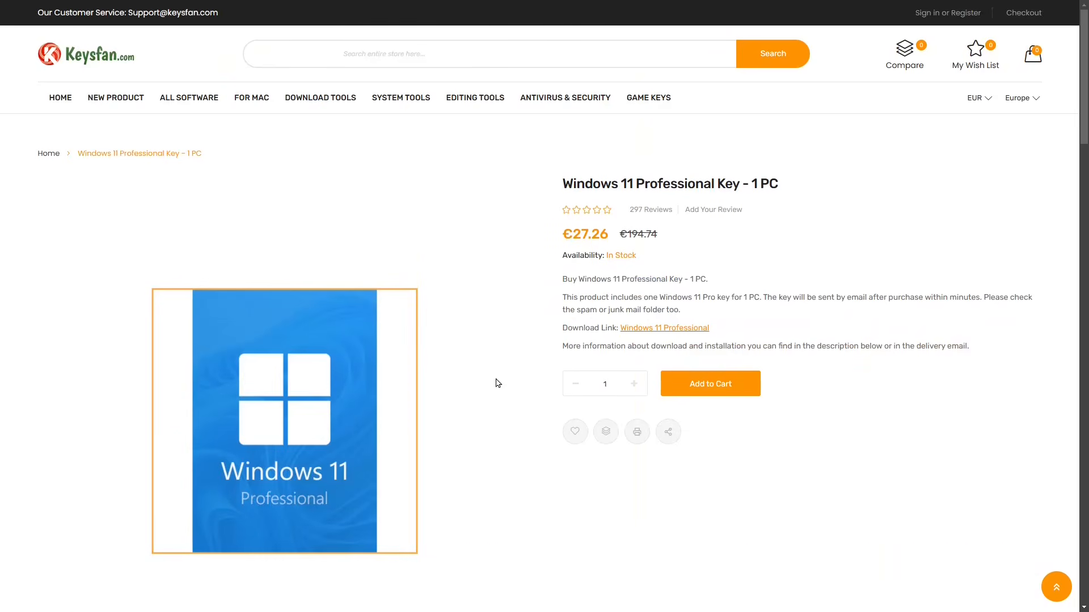
click(694, 382)
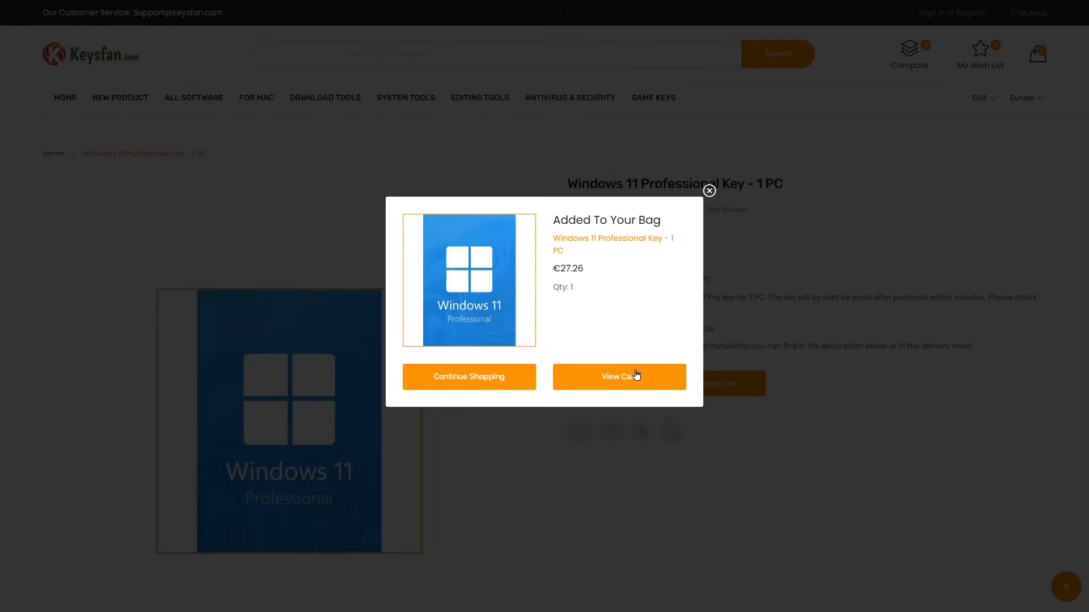
click(620, 378)
Apply the discount code DT50 to the shopping cart and check the discount line in the order summary.
click(852, 381)
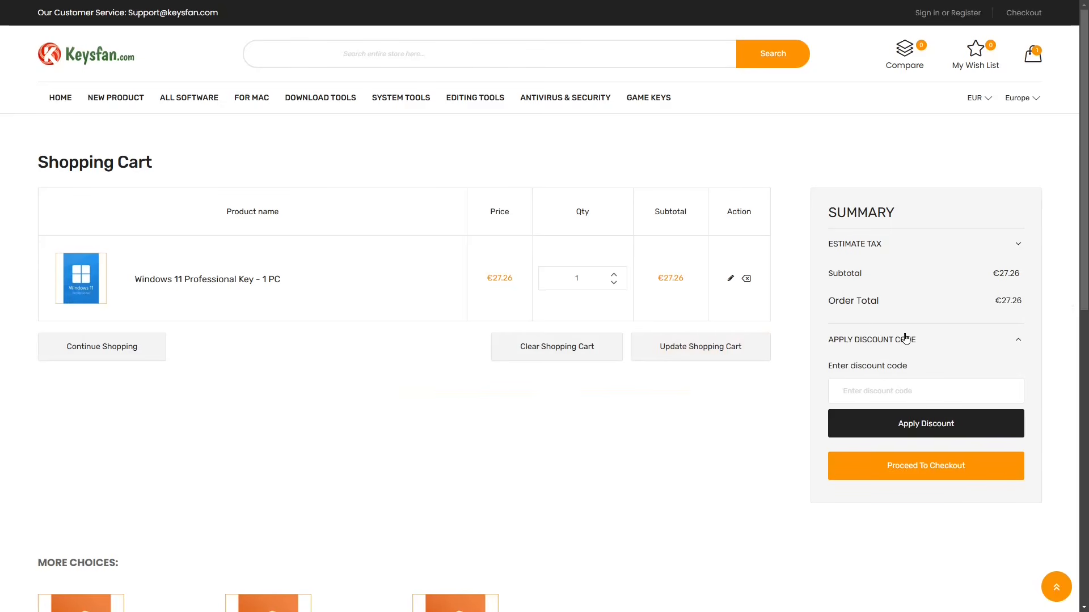
text(DT50)
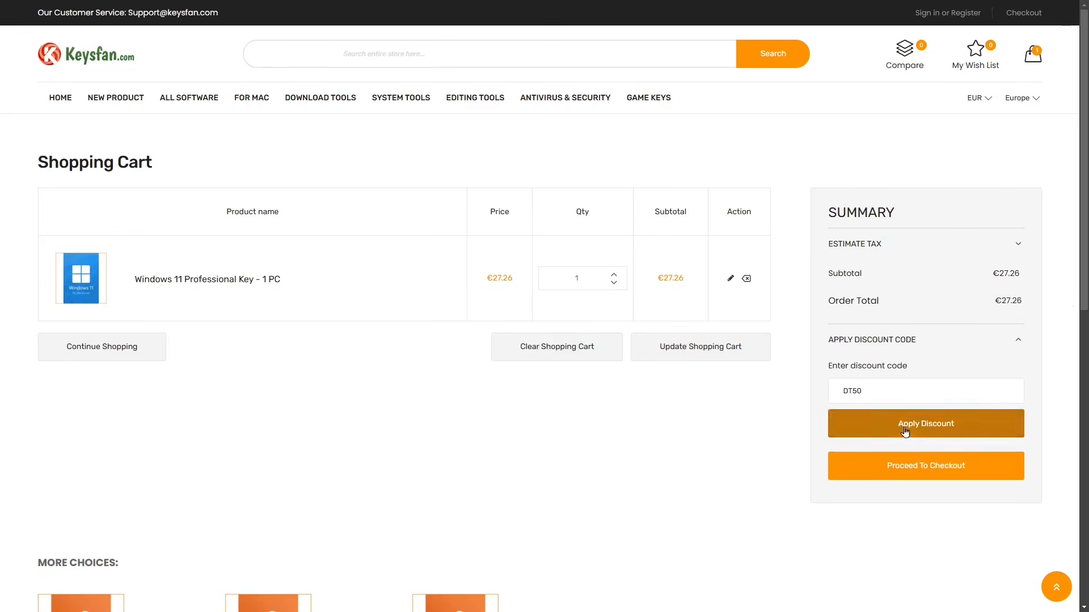
click(903, 437)
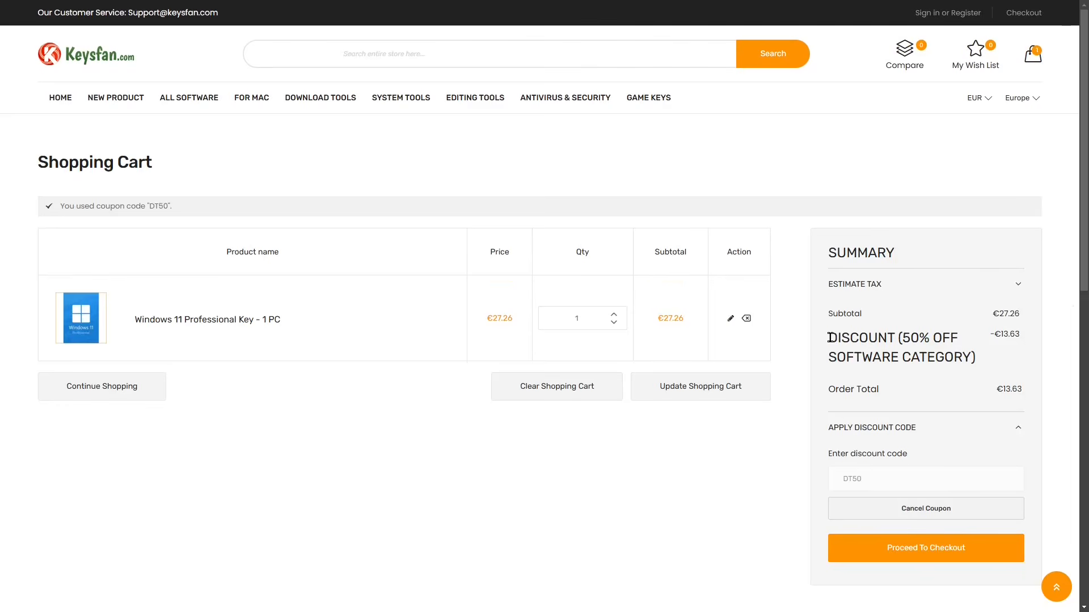
drag(829, 335, 989, 365)
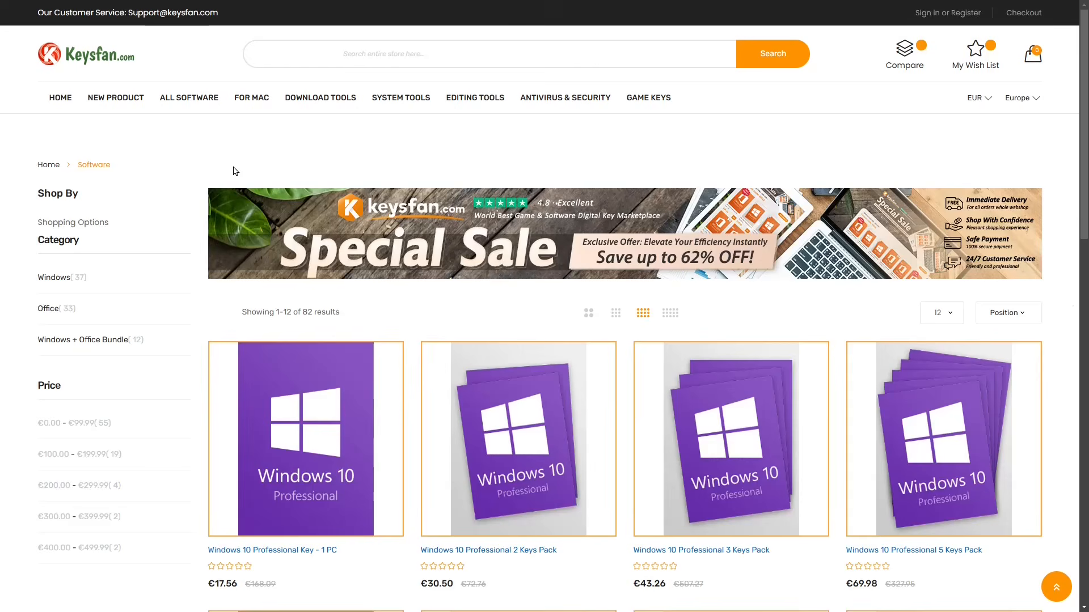
Look through the store's System Tools and Game Keys categories and its home page.
click(391, 99)
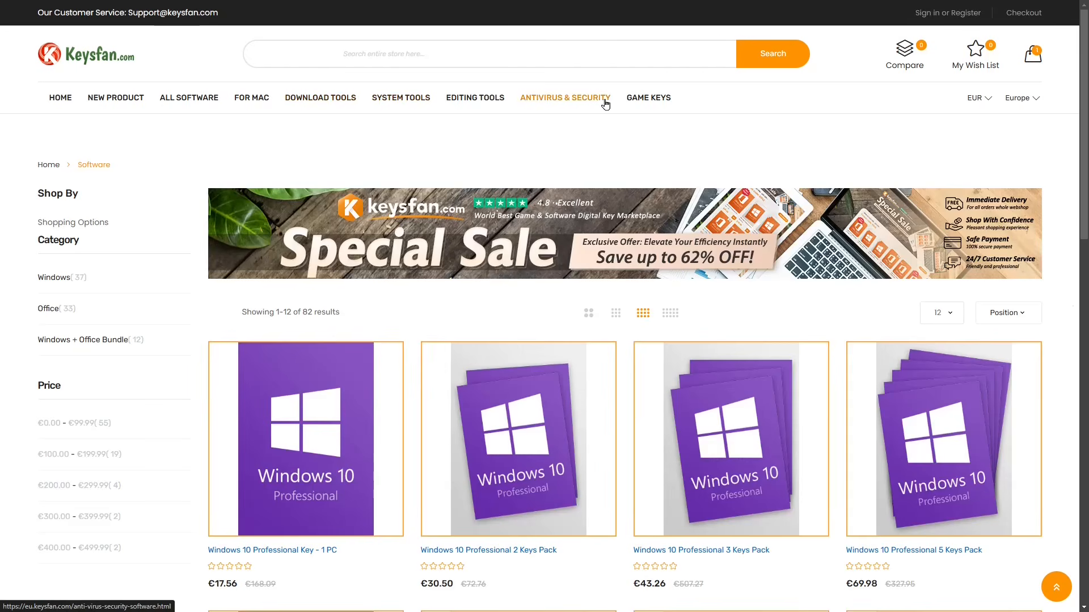
click(647, 102)
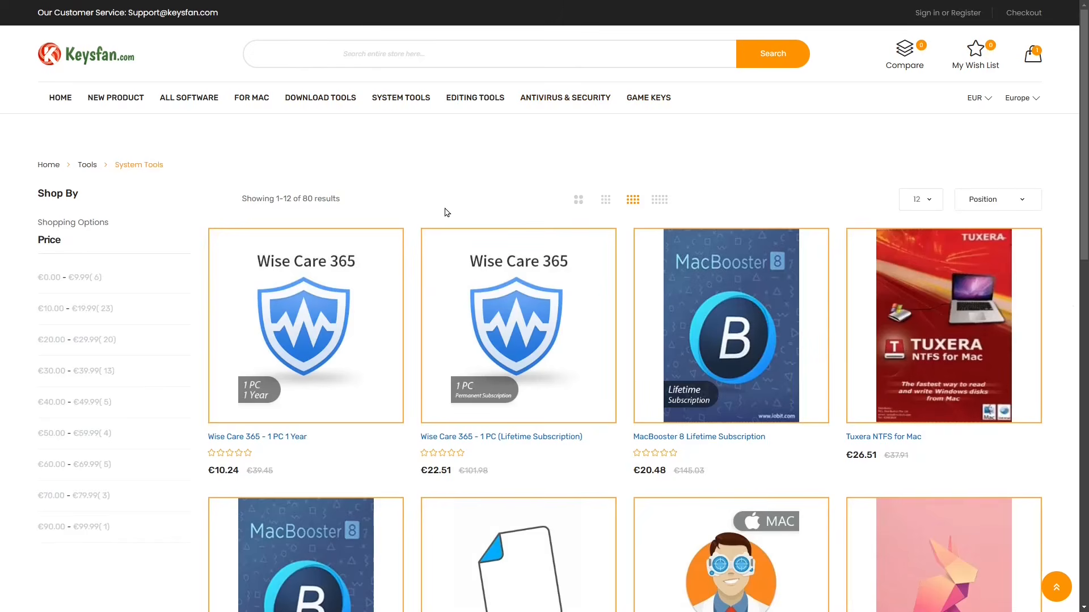
scroll(439, 210, down, 2)
scroll(440, 210, up, 2)
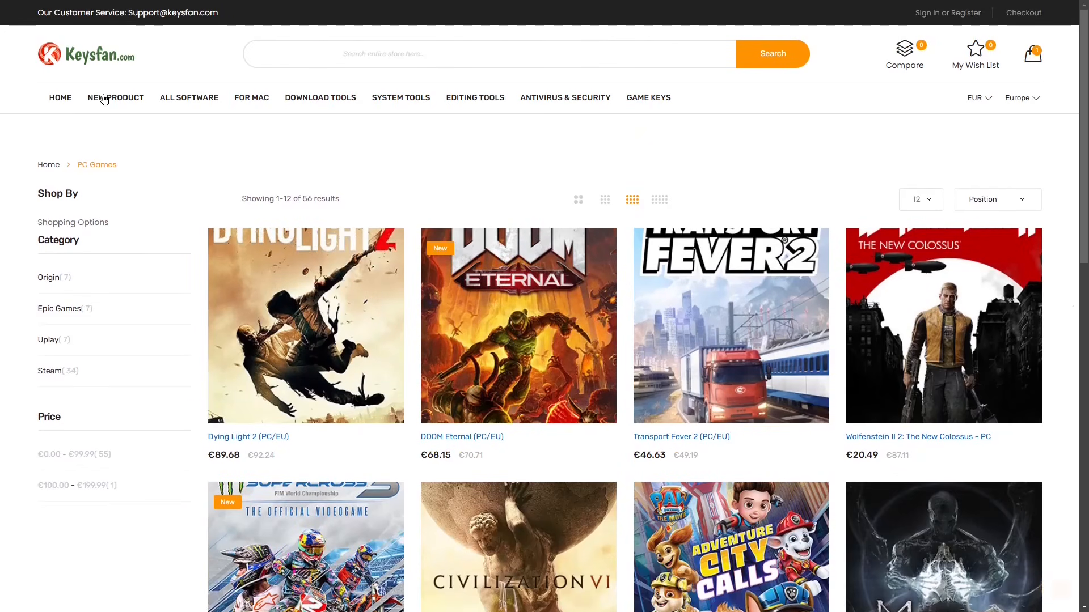
click(60, 98)
scroll(265, 201, down, 8)
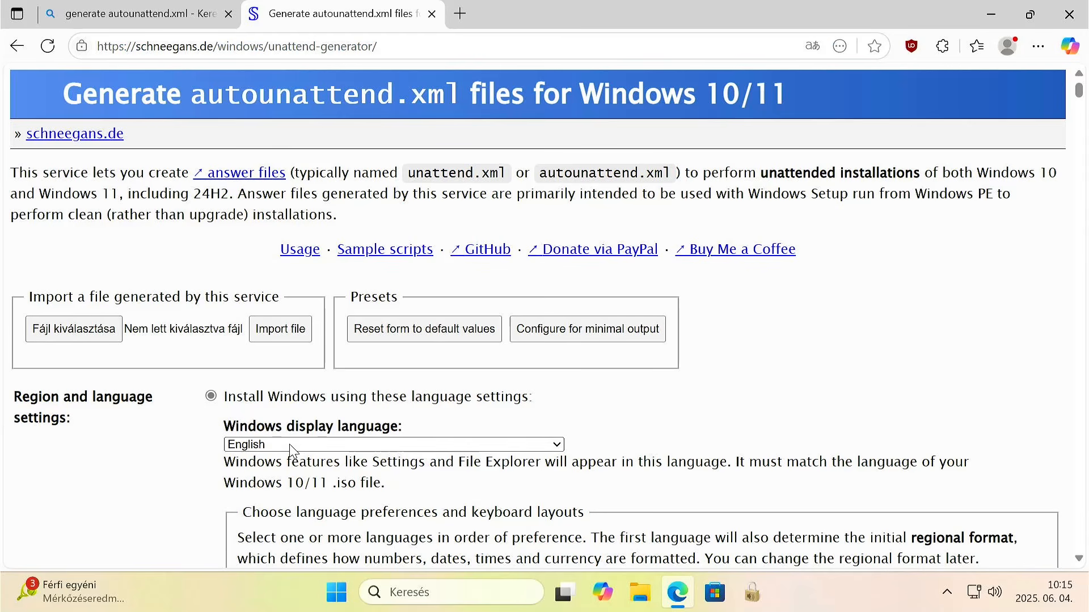
In the autounattend.xml generator, set the Windows display language to Hungarian and the first language to Hungarian (Hungary).
click(305, 445)
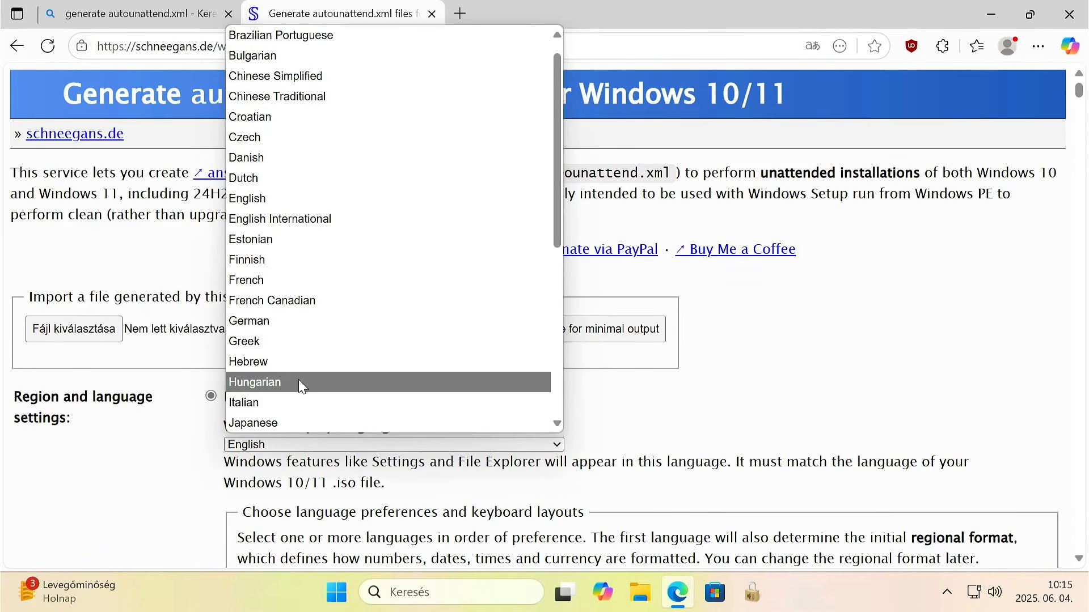
click(298, 383)
scroll(298, 382, down, 6)
click(317, 296)
scroll(327, 203, down, 15)
scroll(326, 187, down, 5)
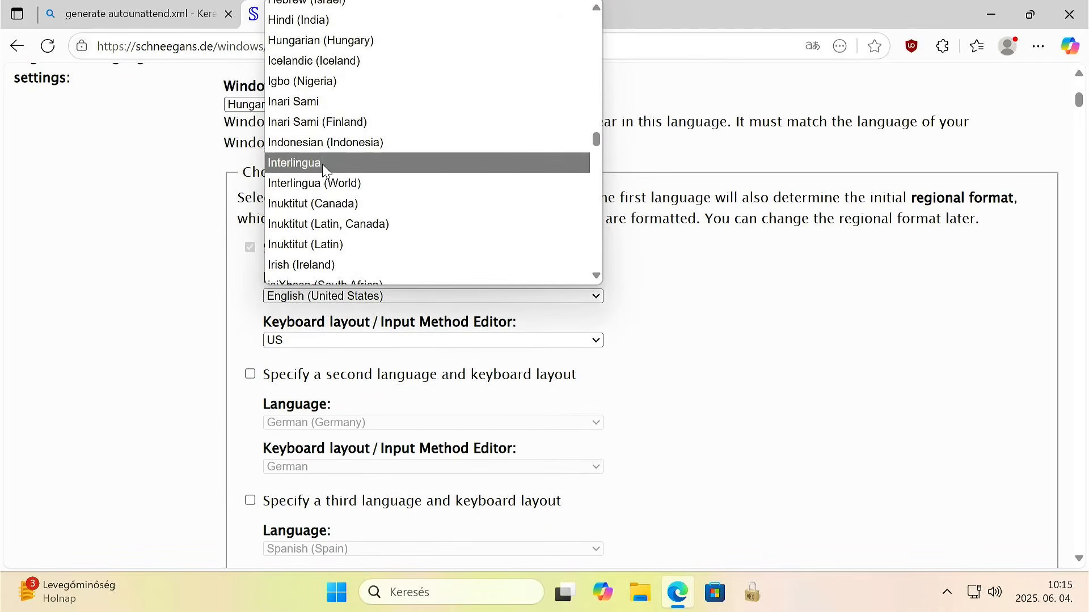
click(328, 40)
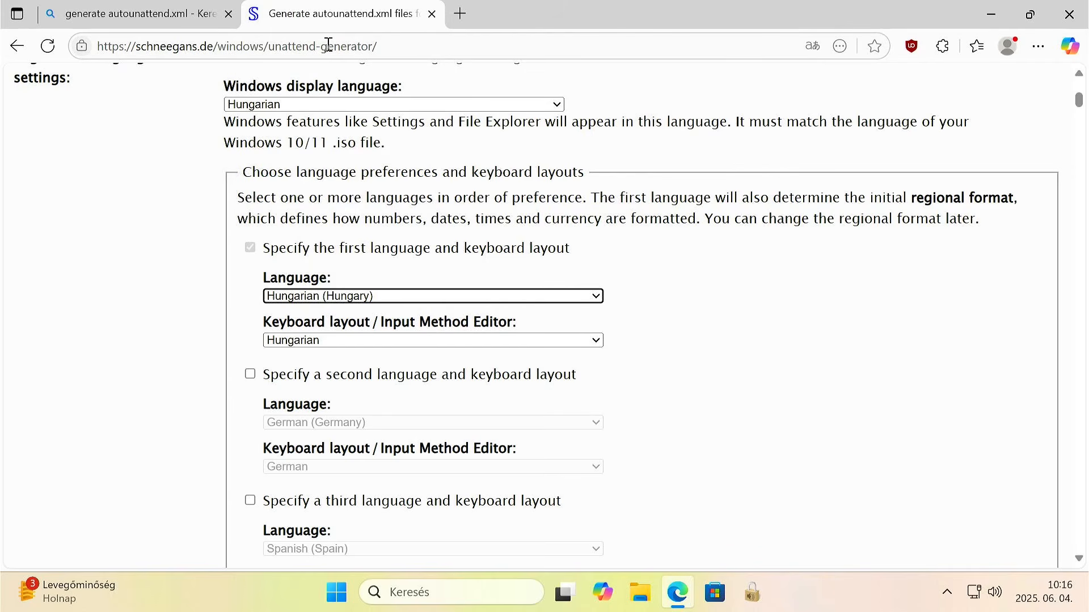
Enable bypassing the Windows 11 requirements check (TPM, Secure Boot, etc.) in the setup settings.
scroll(333, 219, down, 5)
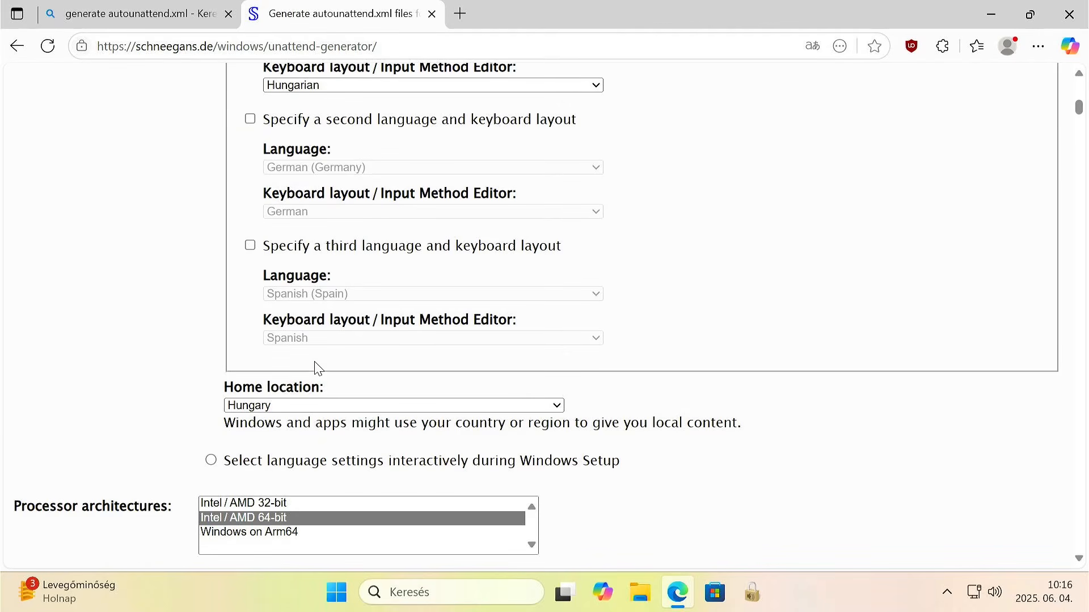
scroll(311, 398, down, 3)
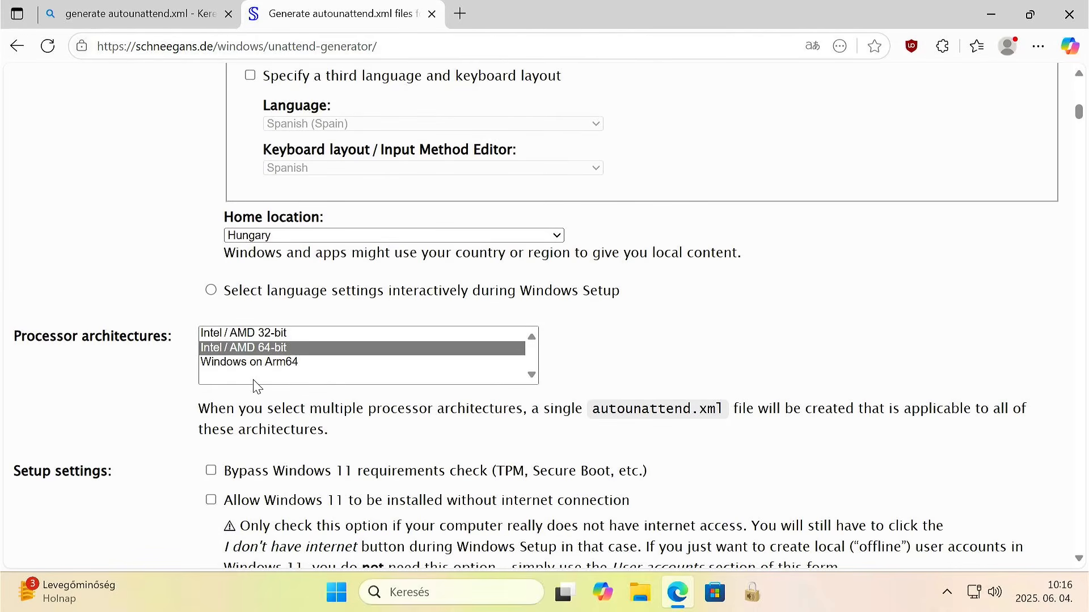
scroll(291, 361, down, 2)
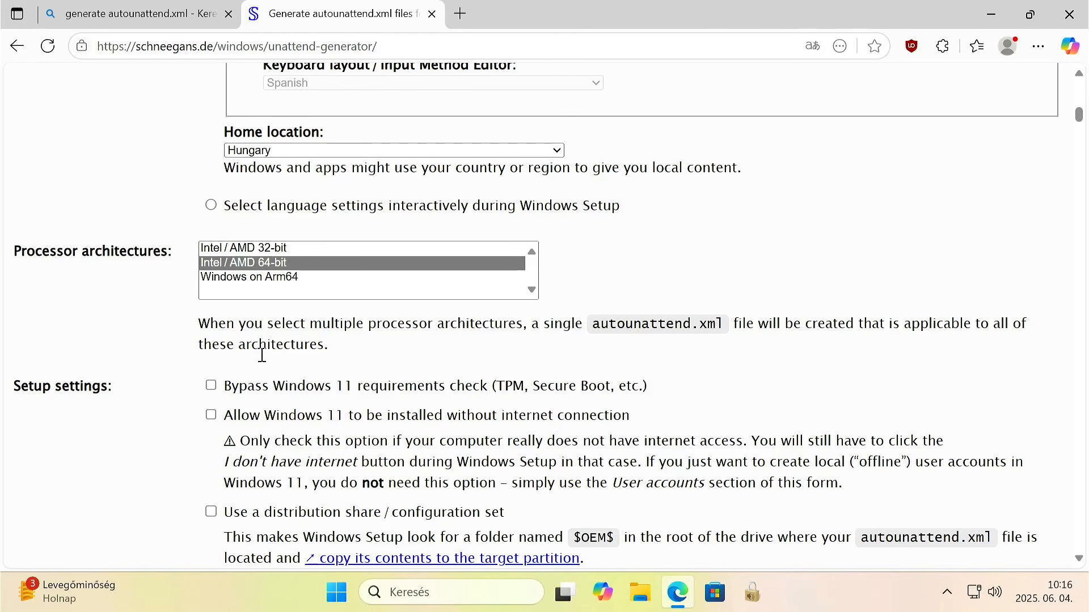
click(213, 388)
Set partitioning and formatting to let Windows Setup wipe, partition and format the hard drive (disk 0).
scroll(267, 348, down, 2)
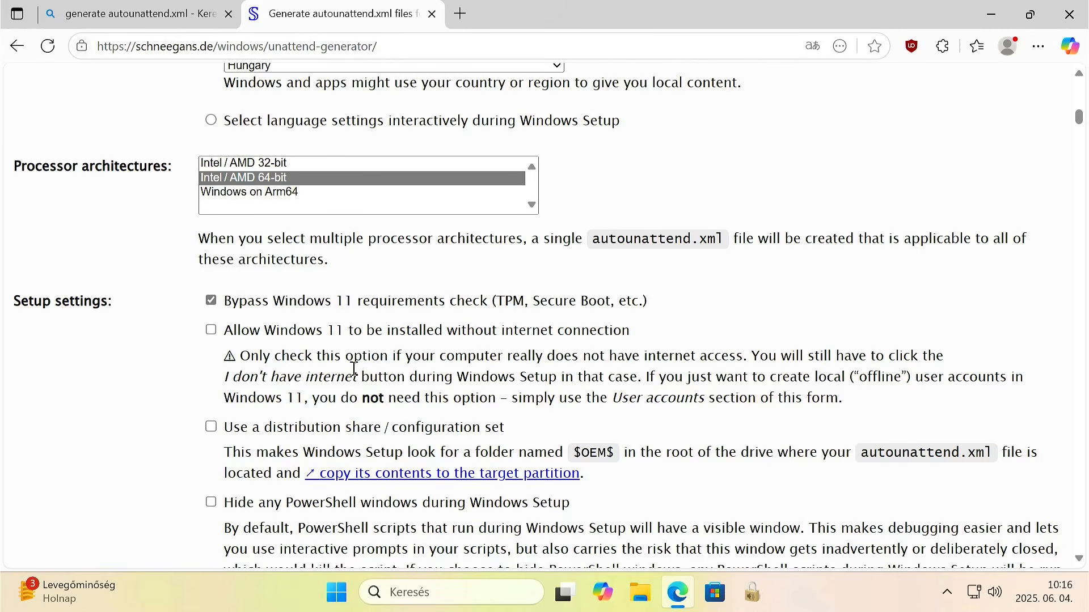
scroll(354, 369, down, 3)
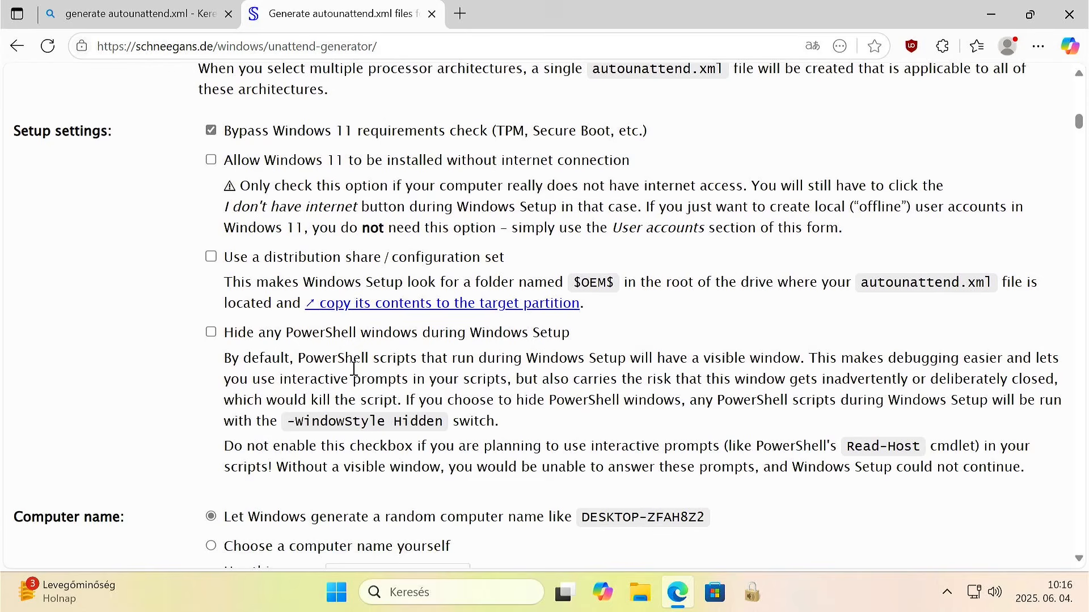
scroll(354, 369, down, 5)
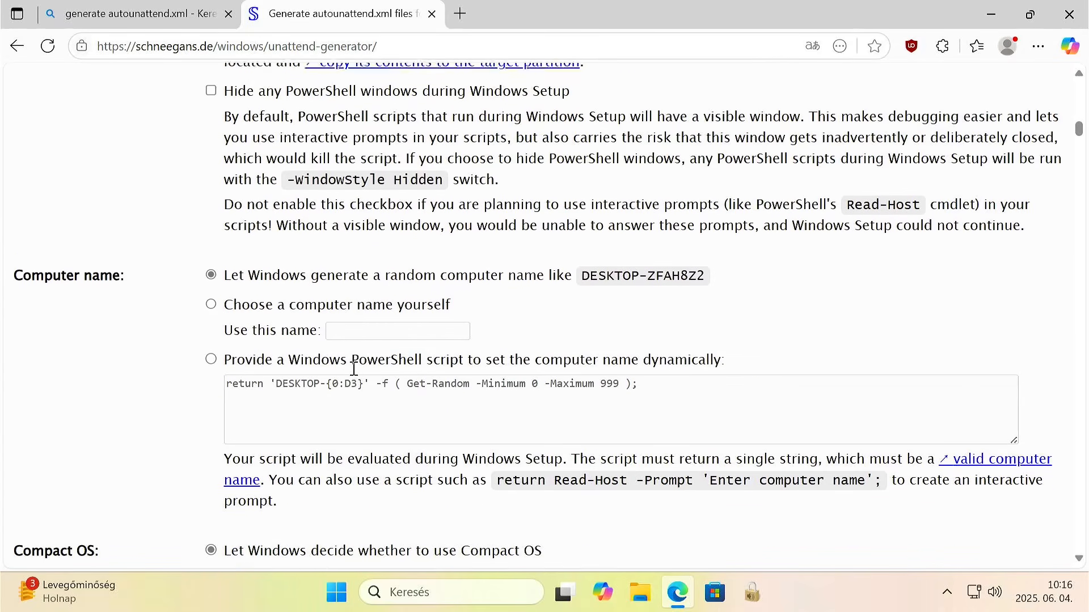
scroll(372, 266, down, 1)
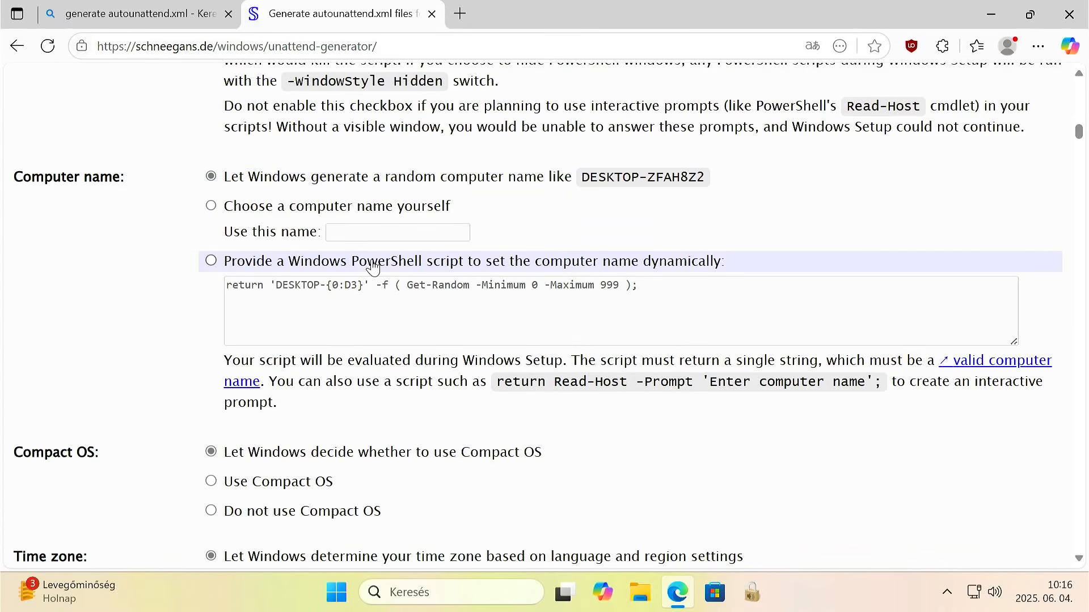
scroll(372, 266, down, 3)
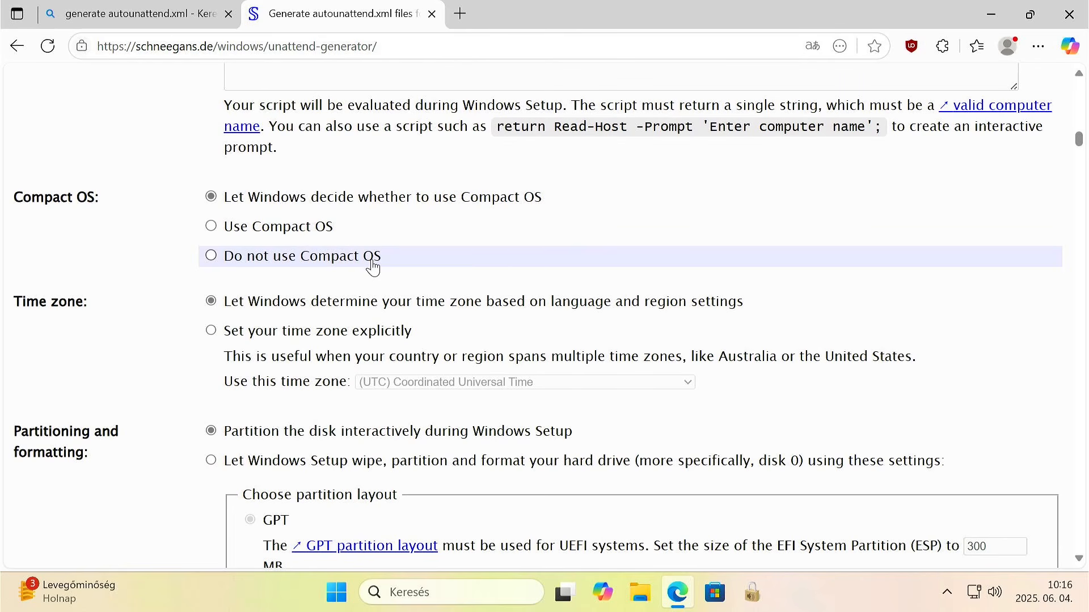
scroll(373, 266, down, 1)
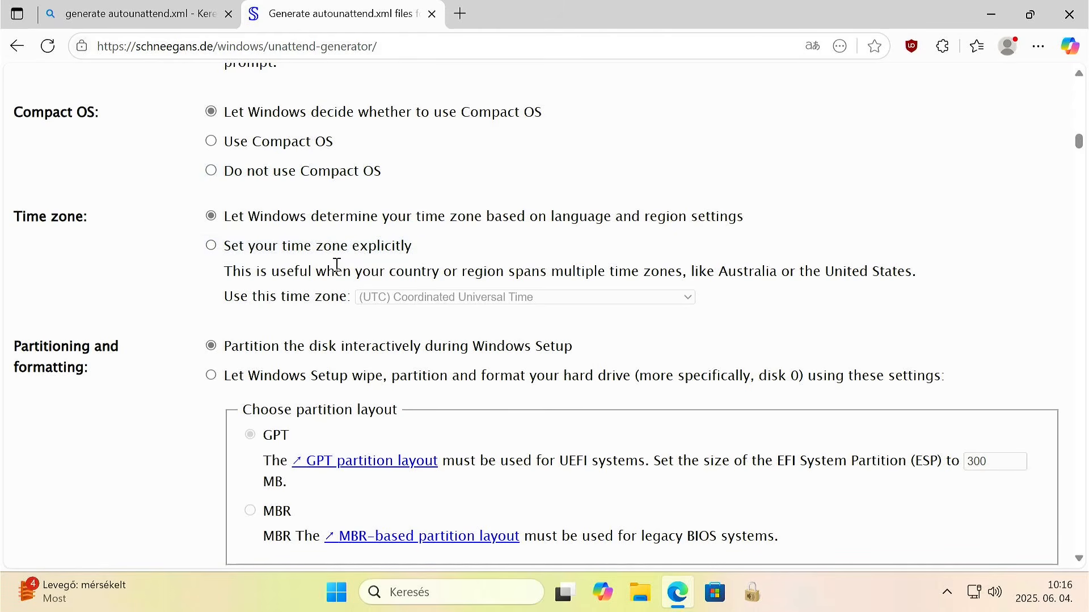
scroll(334, 267, down, 1)
scroll(335, 268, down, 1)
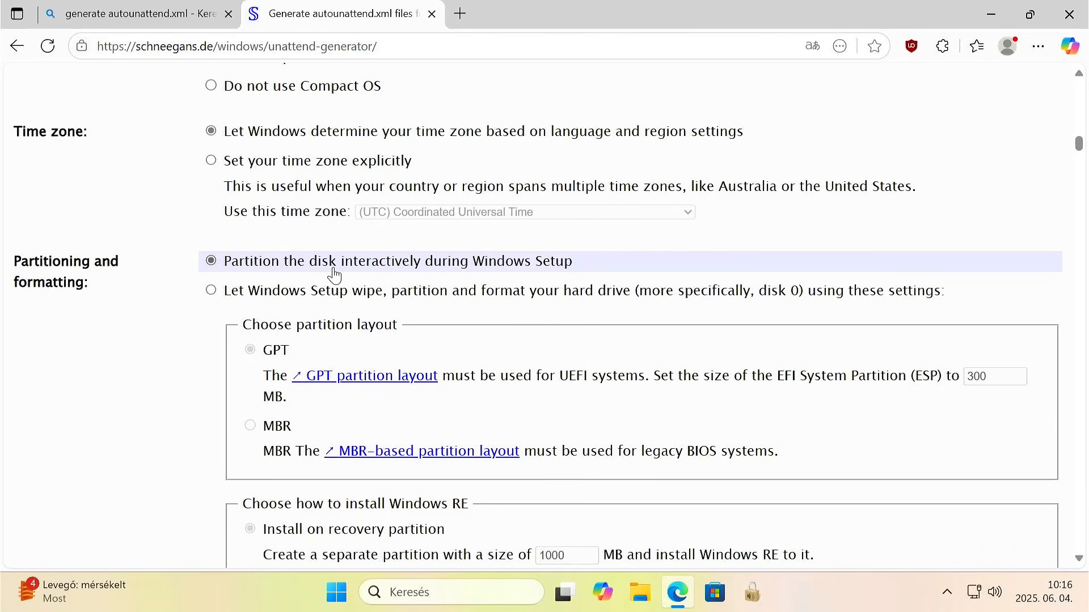
click(258, 295)
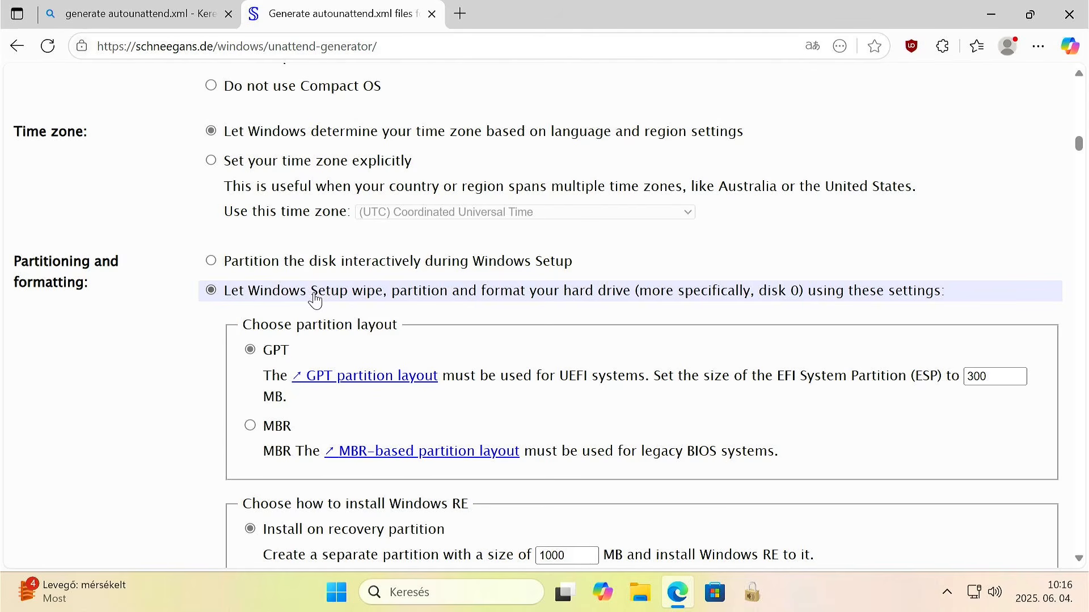
drag(312, 295, 383, 296)
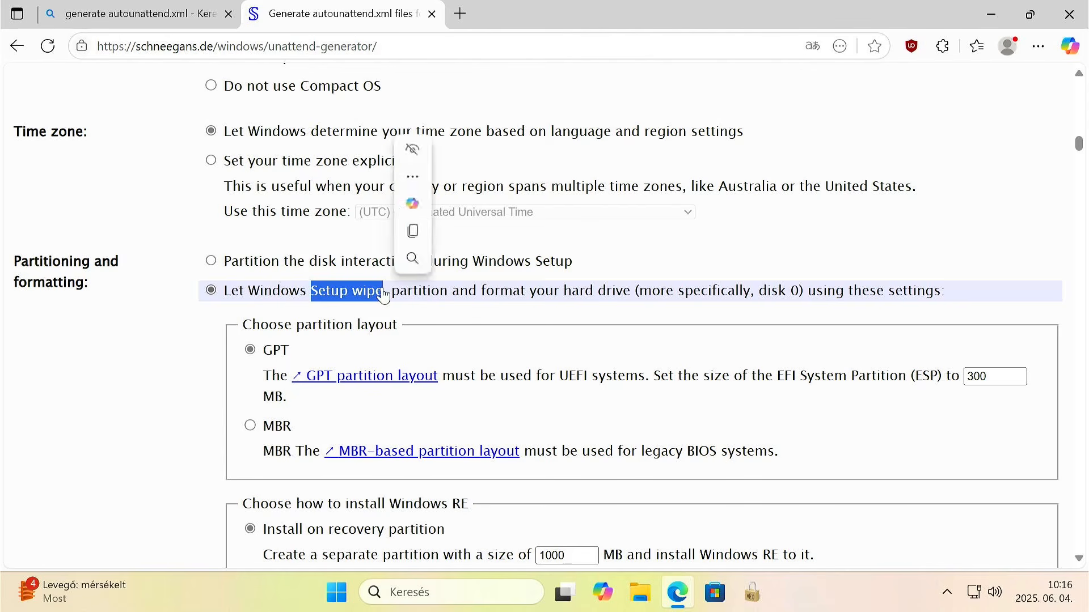
click(352, 297)
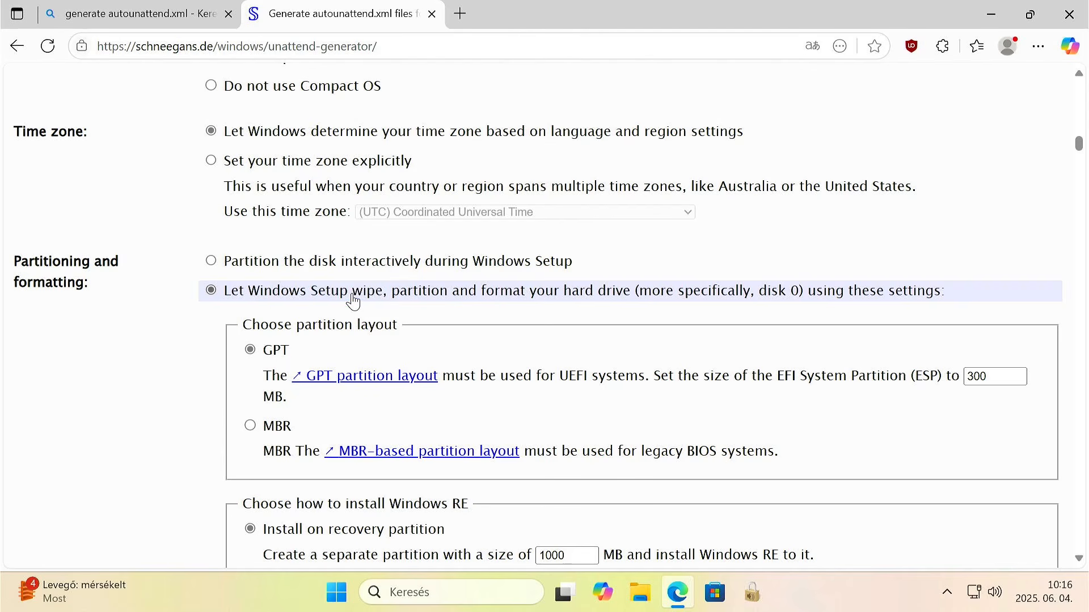
drag(352, 297, 383, 296)
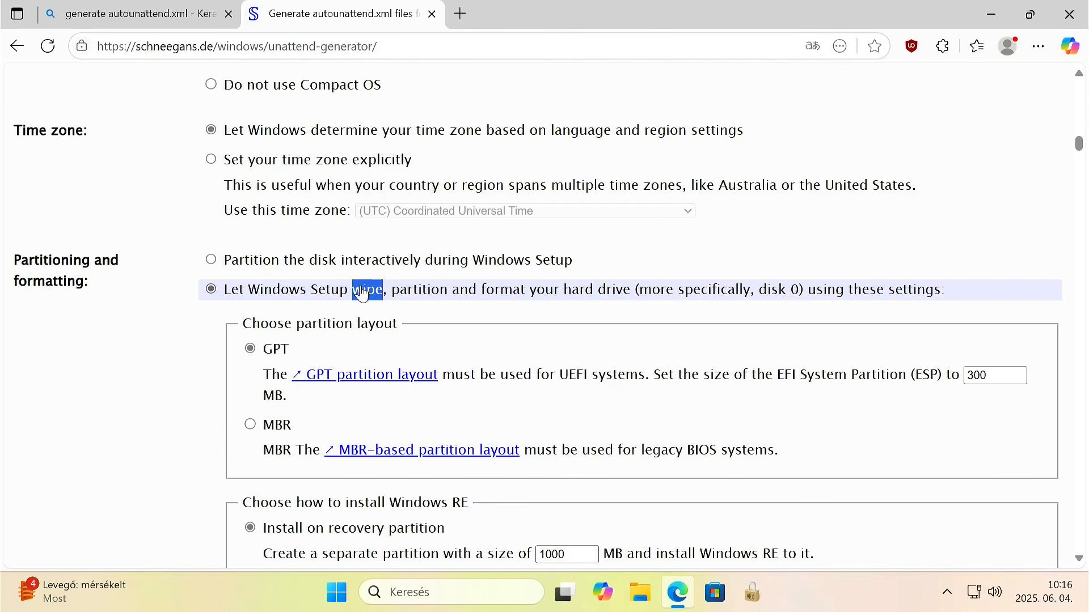
Review the Windows editions available with a generic product key, keeping Pro as the edition to install.
scroll(362, 292, down, 3)
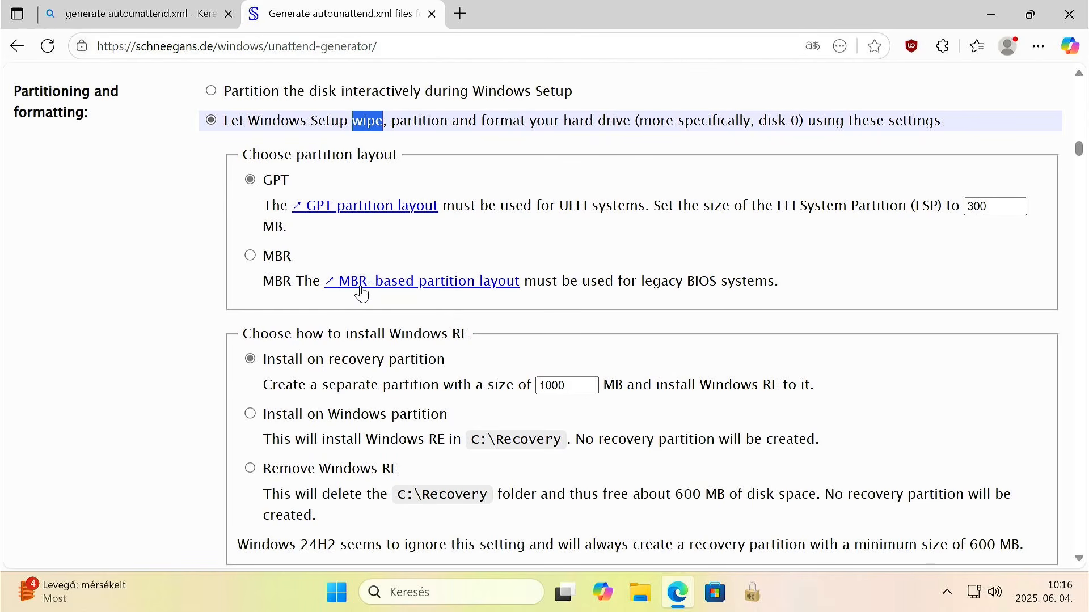
scroll(361, 293, down, 5)
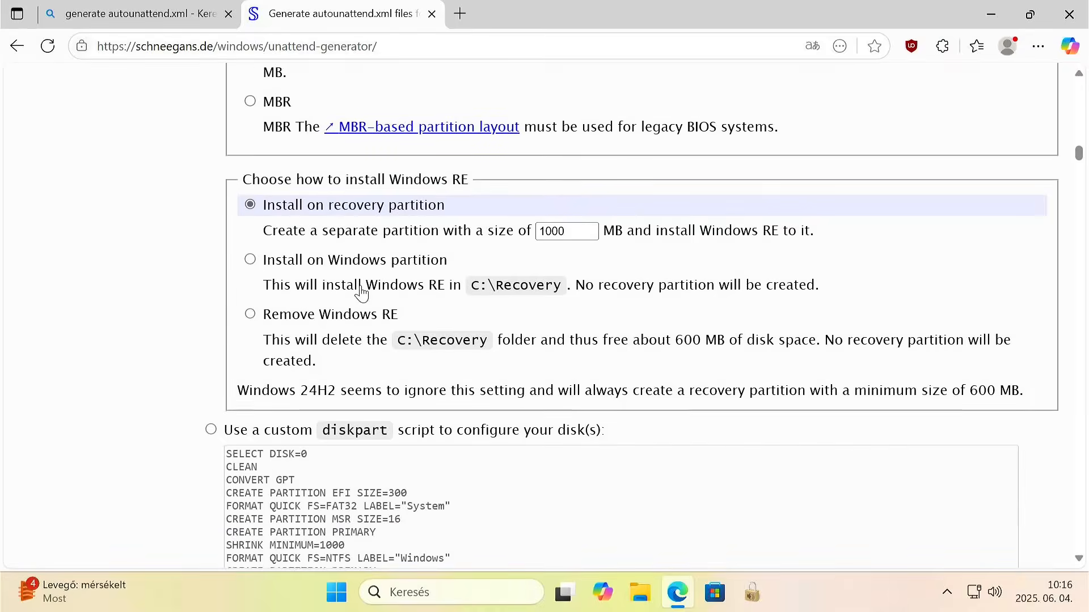
scroll(361, 293, down, 8)
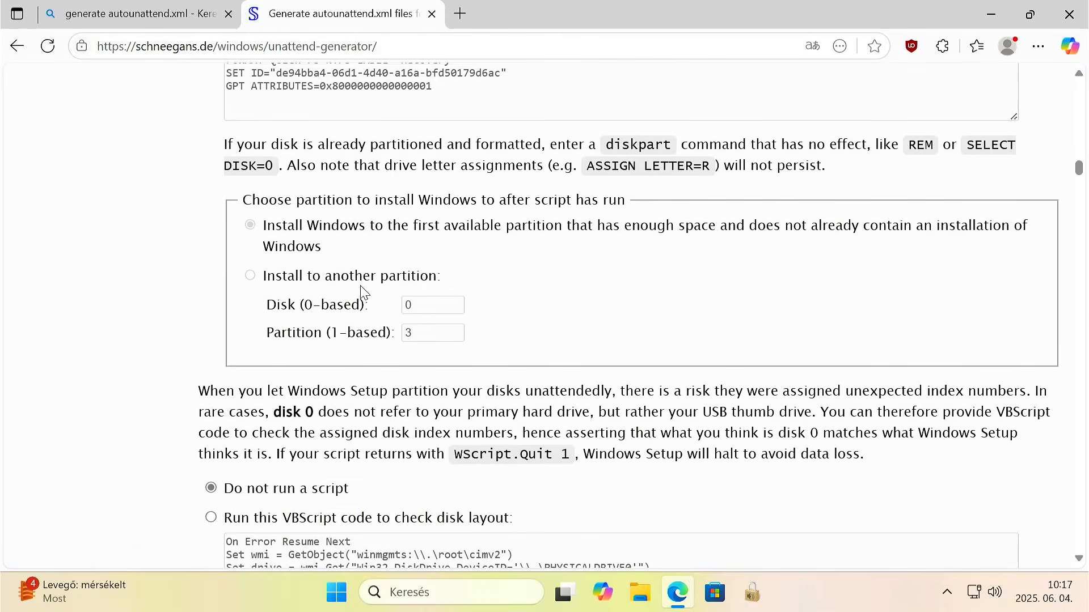
scroll(361, 293, down, 8)
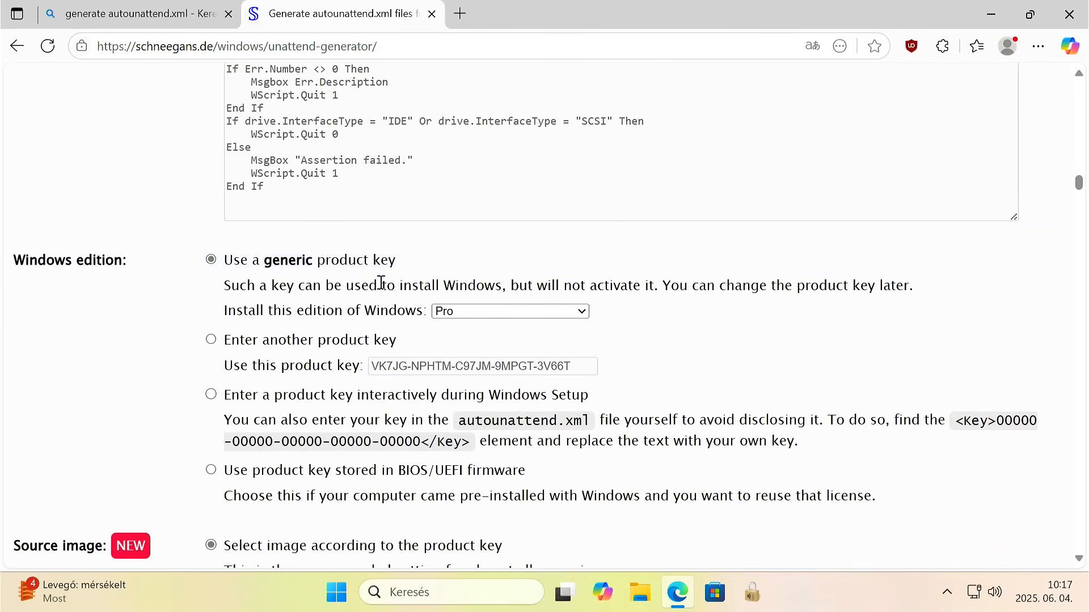
click(468, 314)
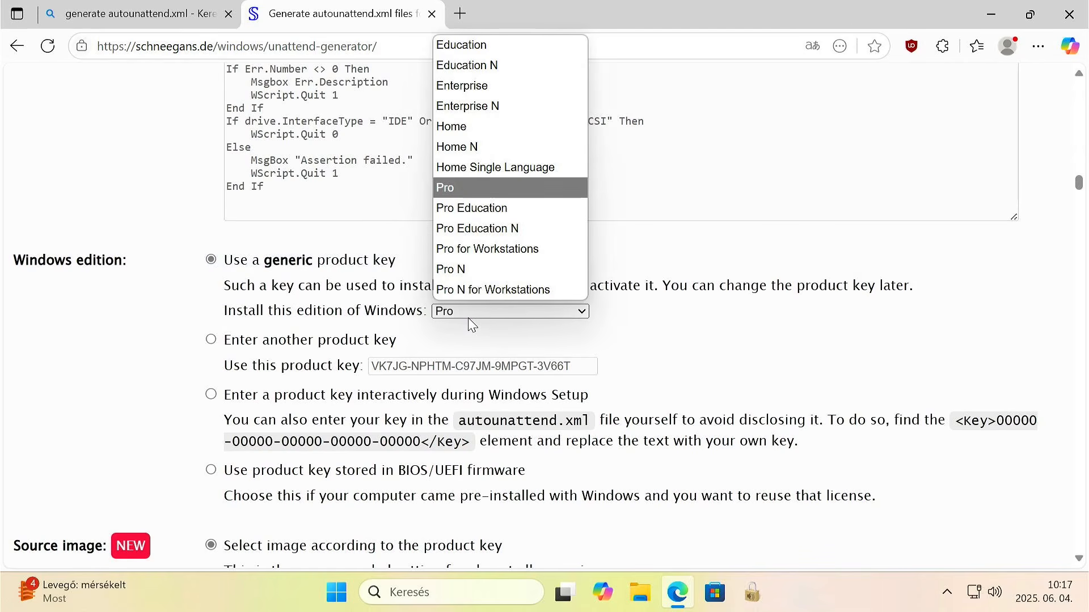
click(469, 318)
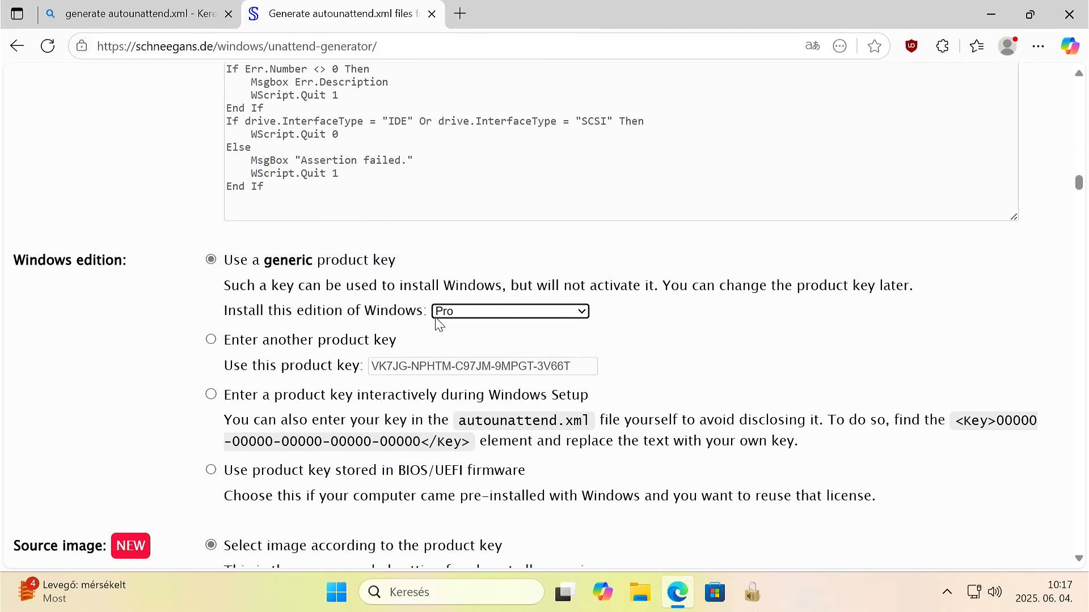
Name the first local account Felhasznalo, keep it in the Administrators group, and remove the second account, User.
scroll(309, 319, down, 6)
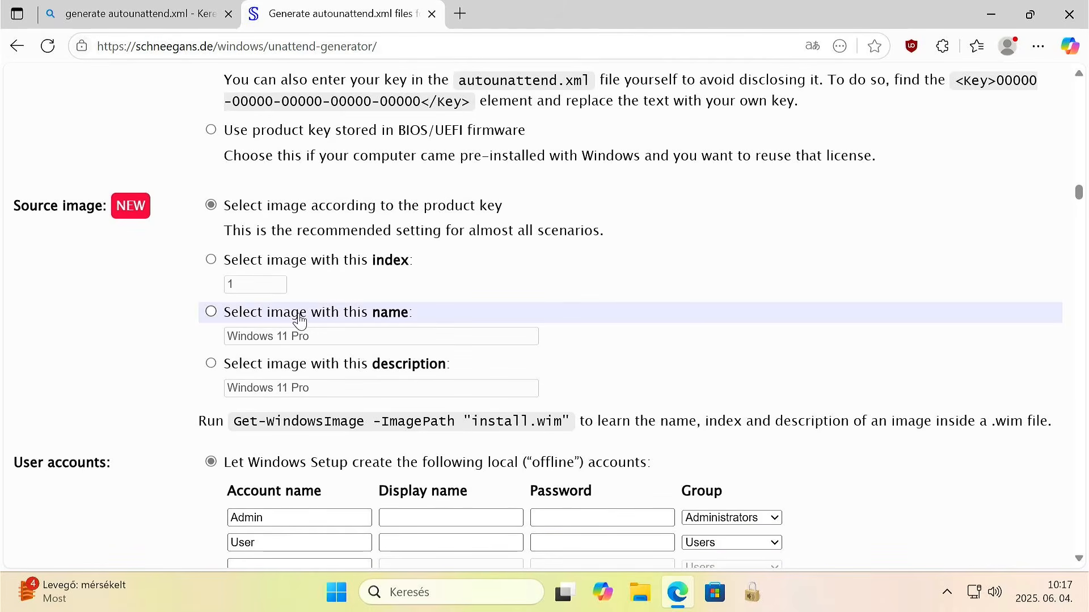
scroll(297, 322, down, 1)
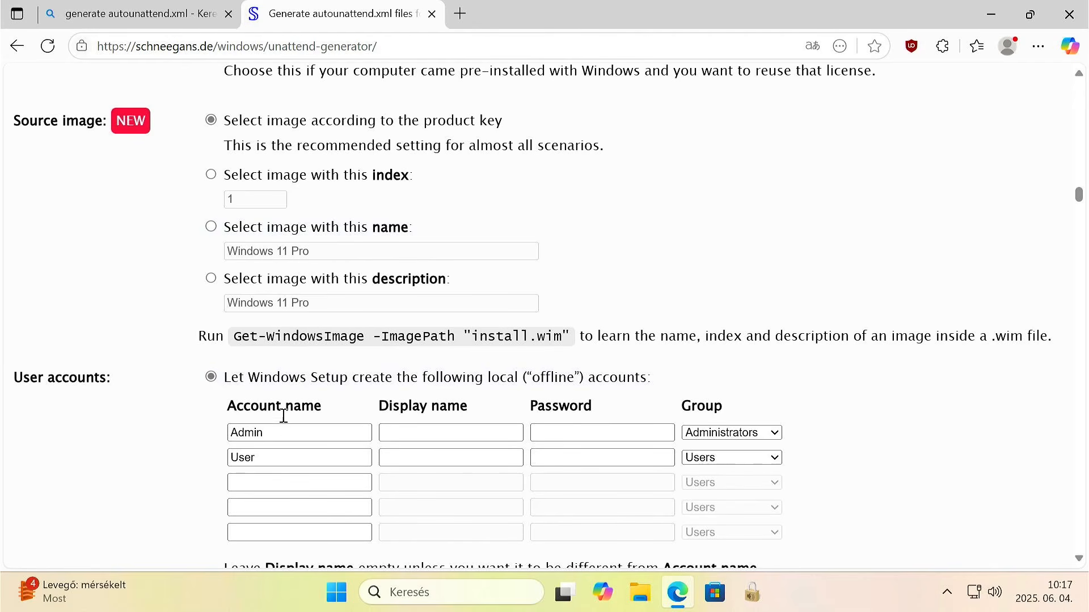
double_click(279, 432)
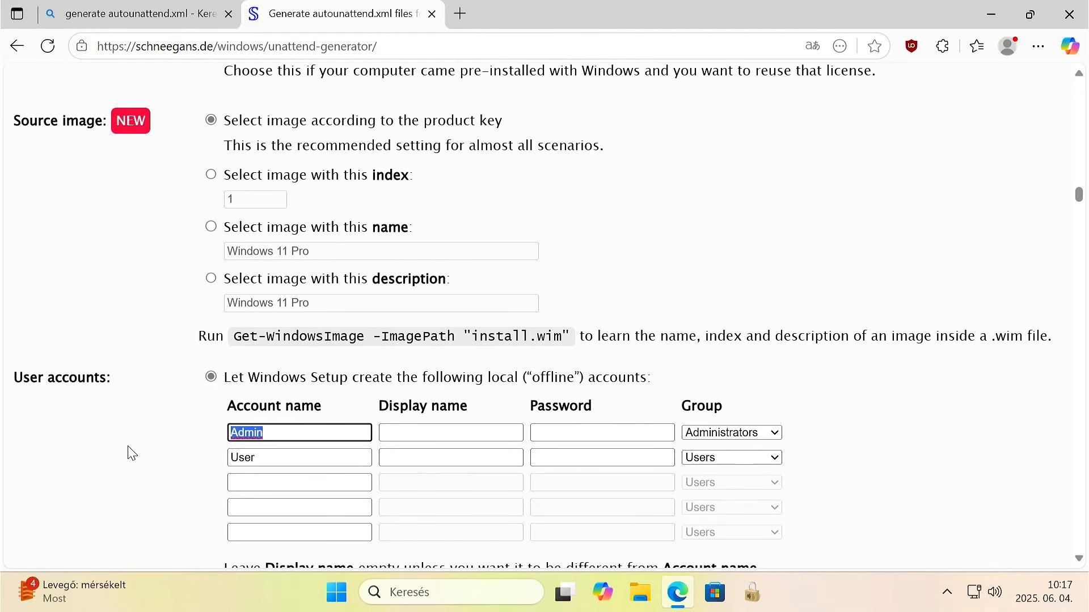
text(Felhasz)
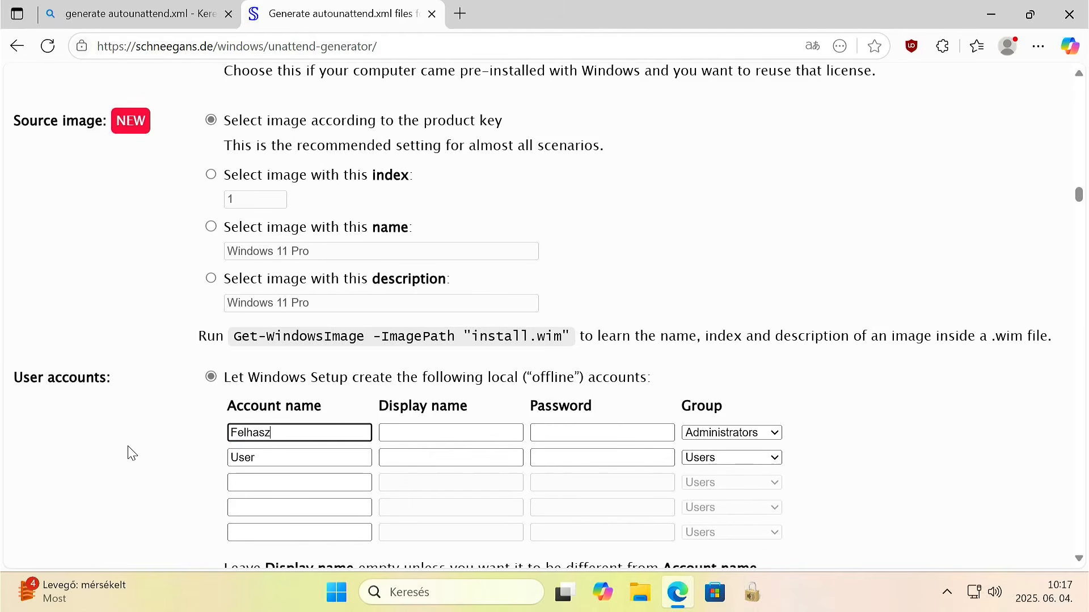
text(nalo)
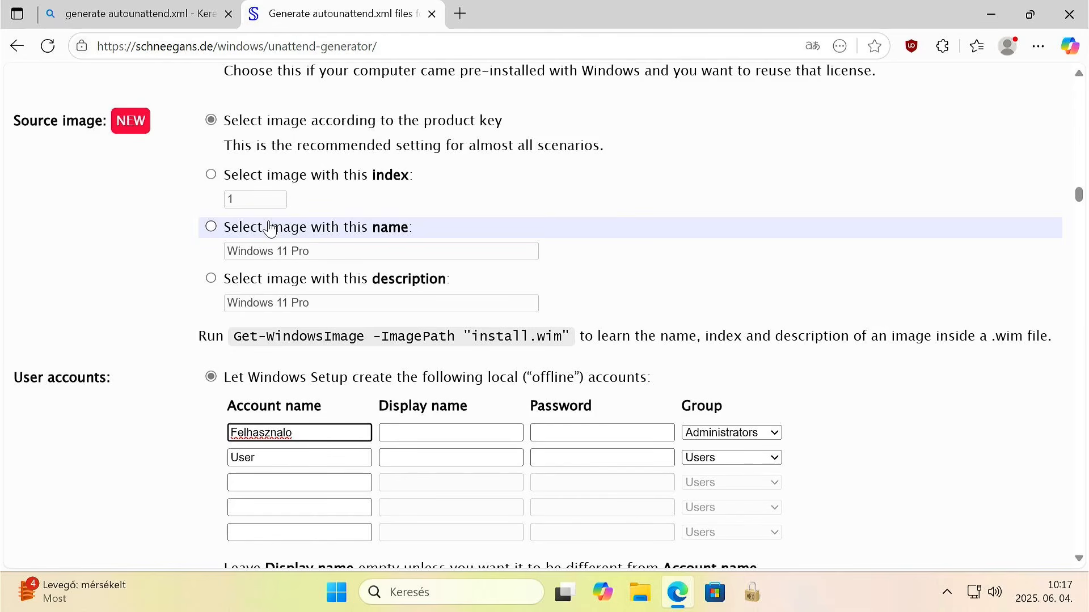
click(744, 438)
click(747, 445)
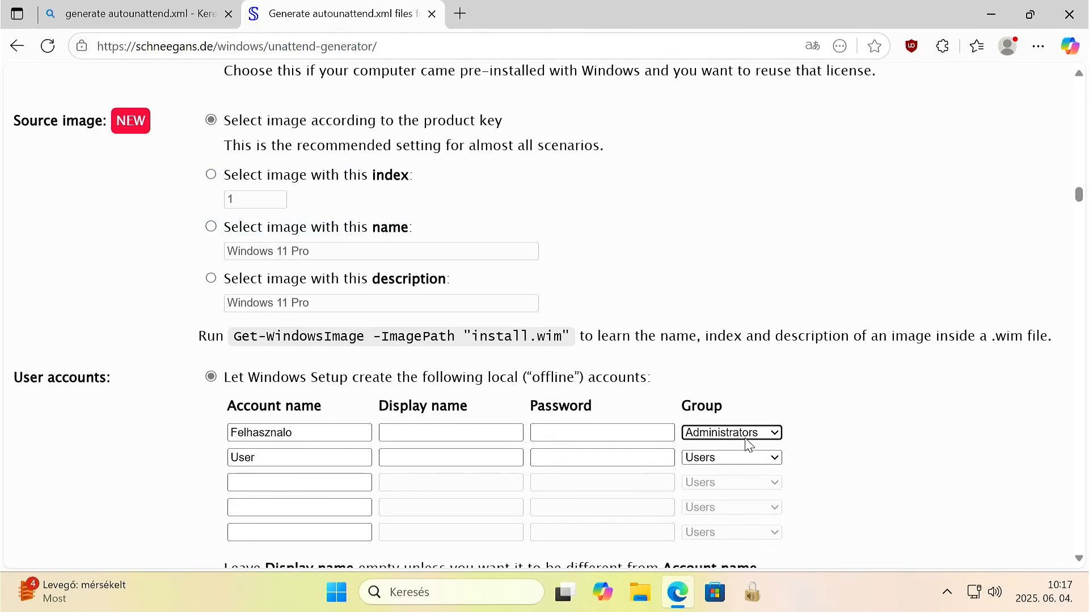
double_click(268, 454)
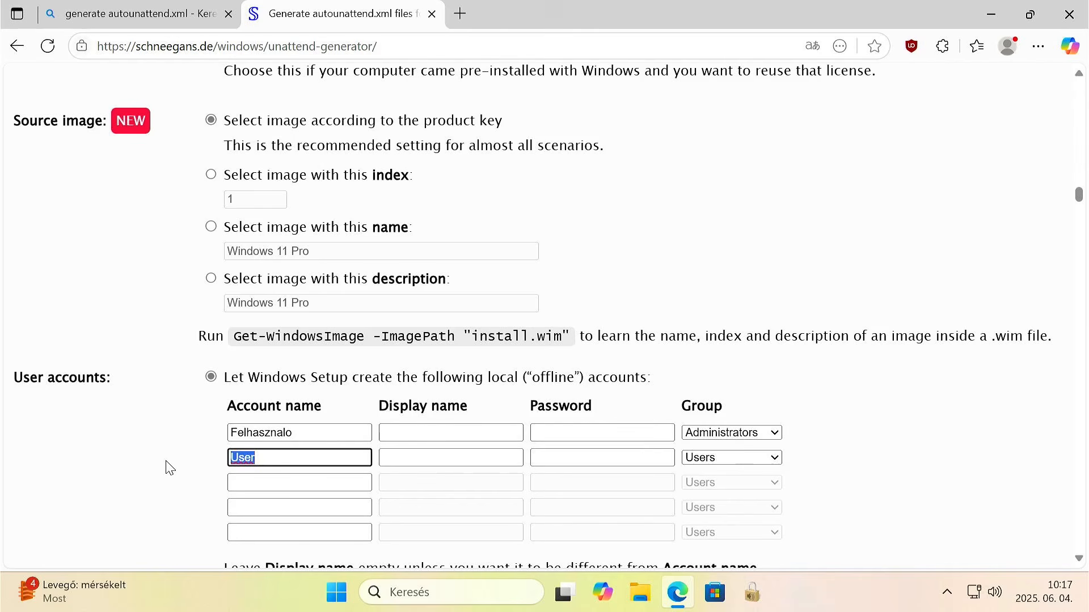
key(BackSpace)
Enable Always show file extensions in the File Explorer tweaks.
scroll(173, 400, down, 4)
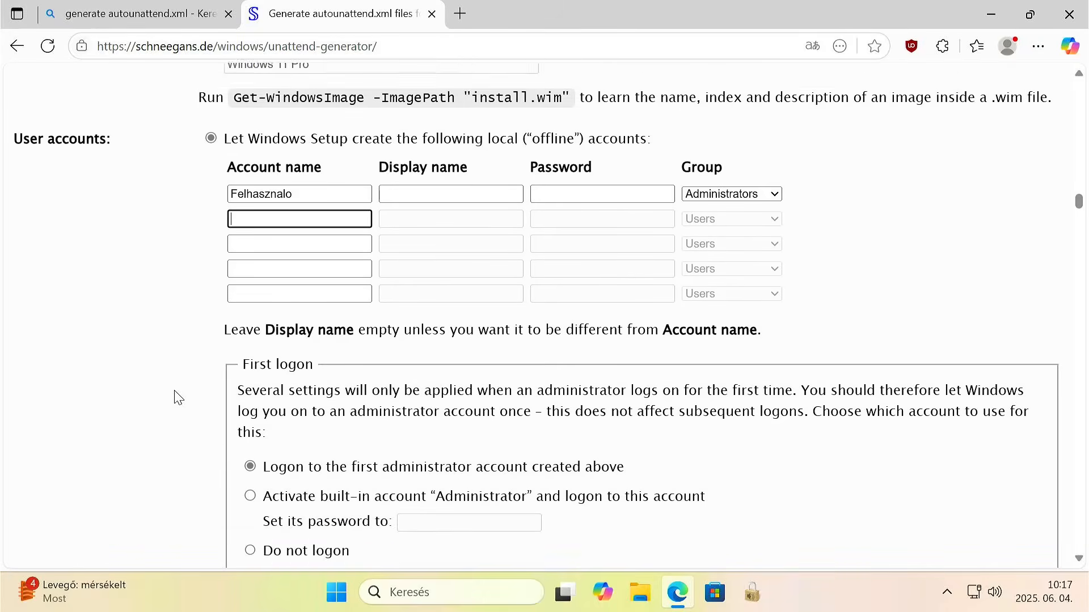
scroll(179, 396, down, 2)
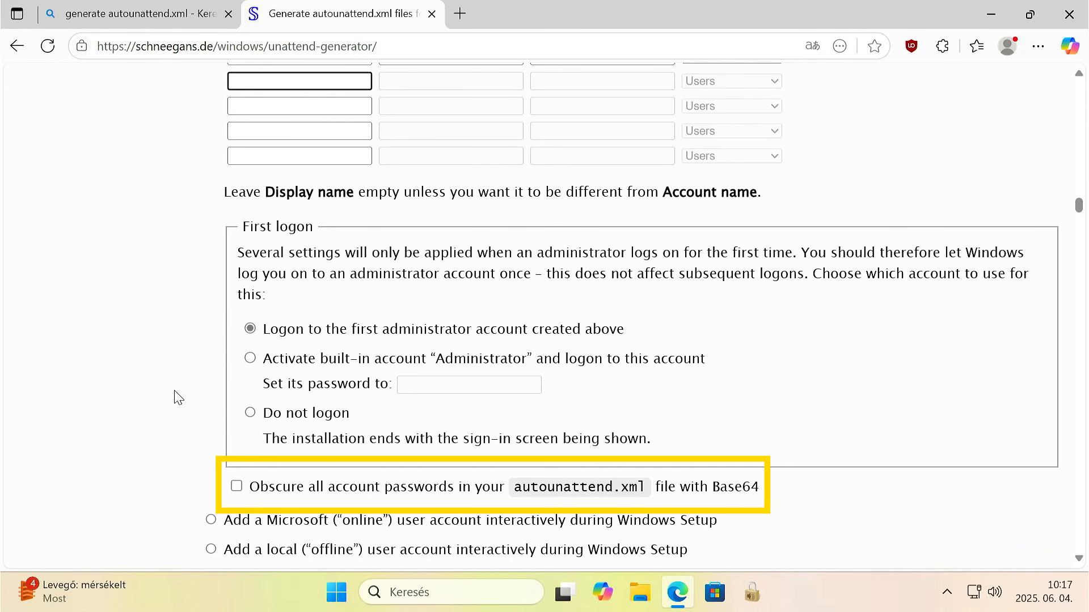
scroll(179, 397, down, 2)
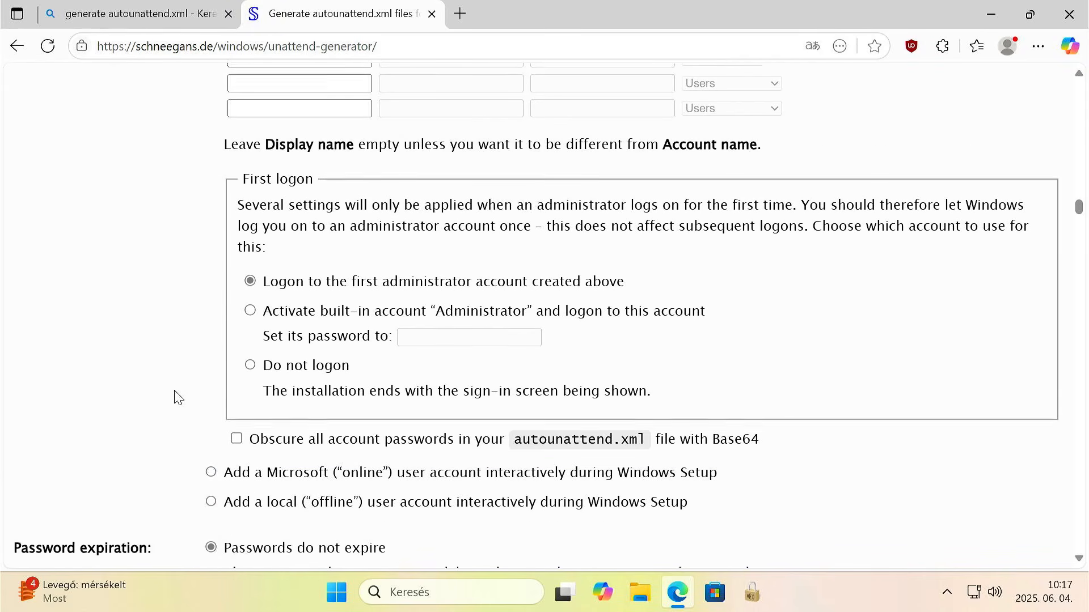
scroll(328, 377, down, 1)
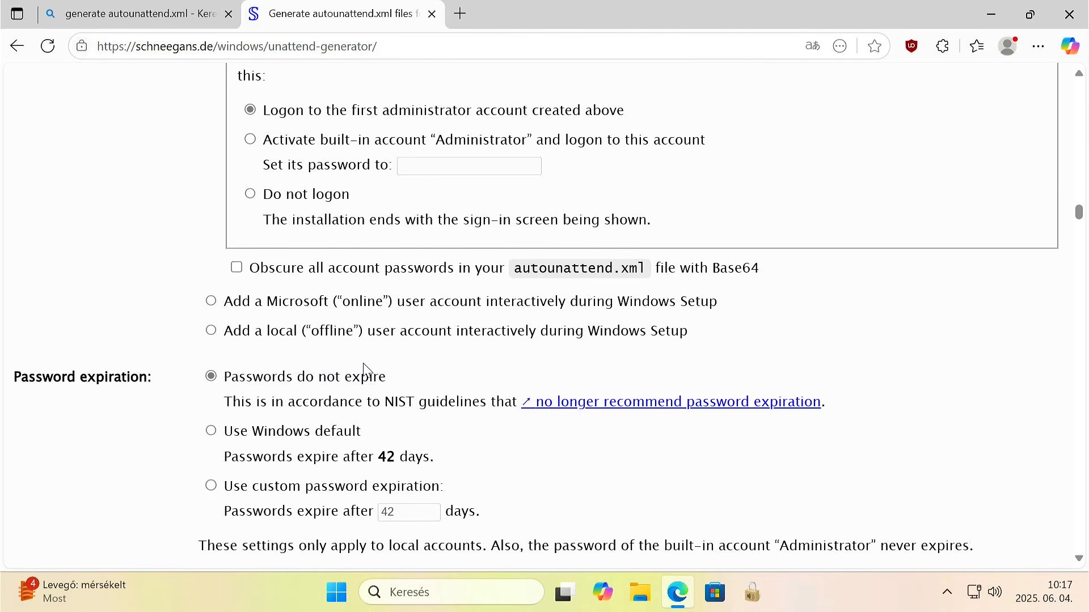
scroll(328, 374, down, 2)
scroll(328, 370, down, 1)
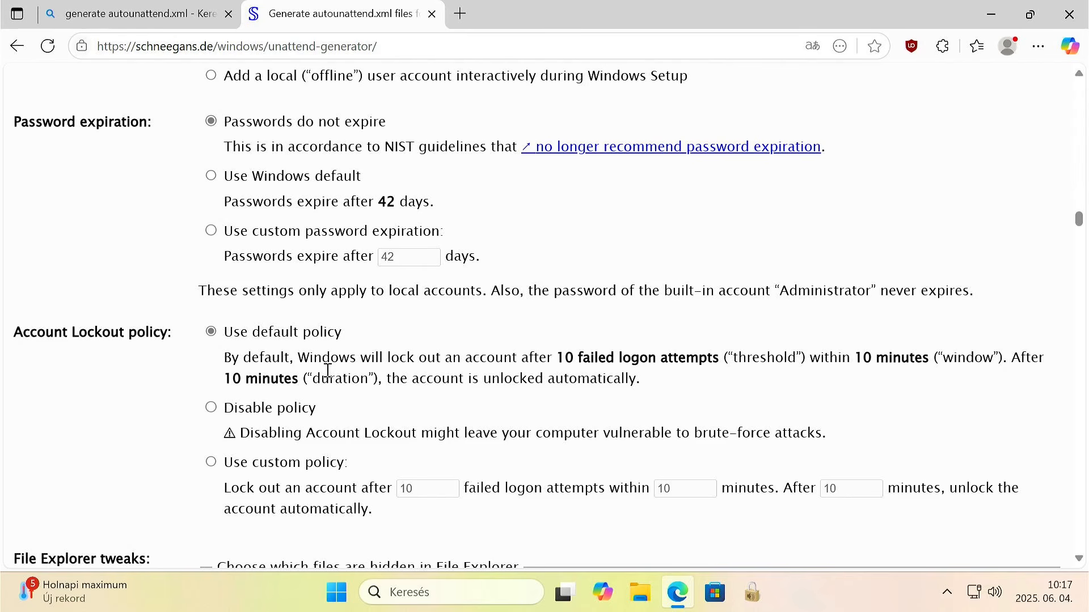
scroll(327, 373, down, 4)
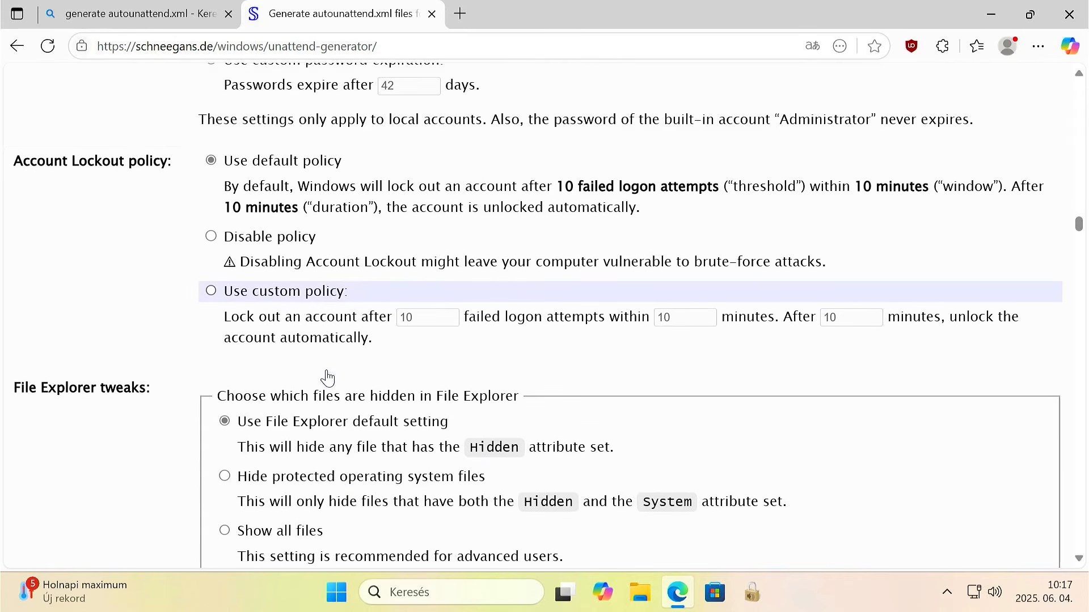
scroll(318, 378, down, 1)
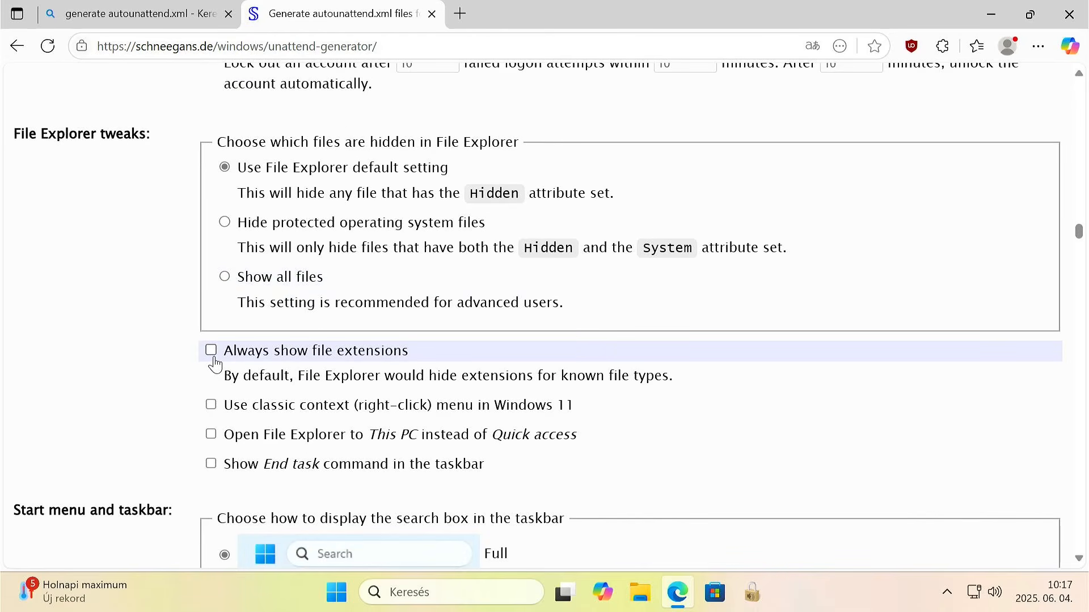
click(211, 351)
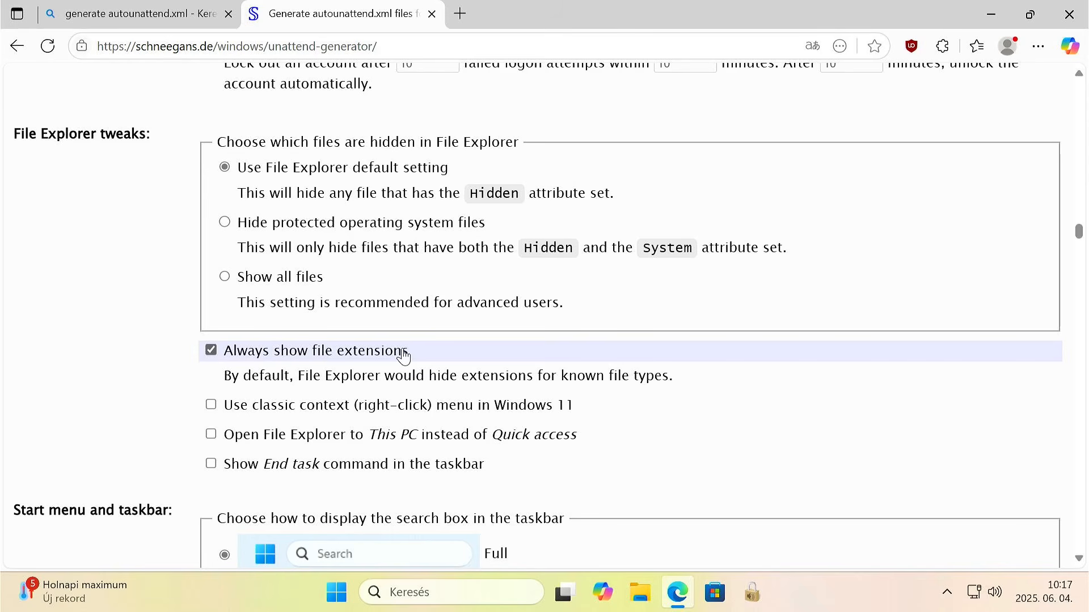
Display the taskbar search box as Icon and disable widgets in the Start menu and taskbar settings.
scroll(211, 426, down, 3)
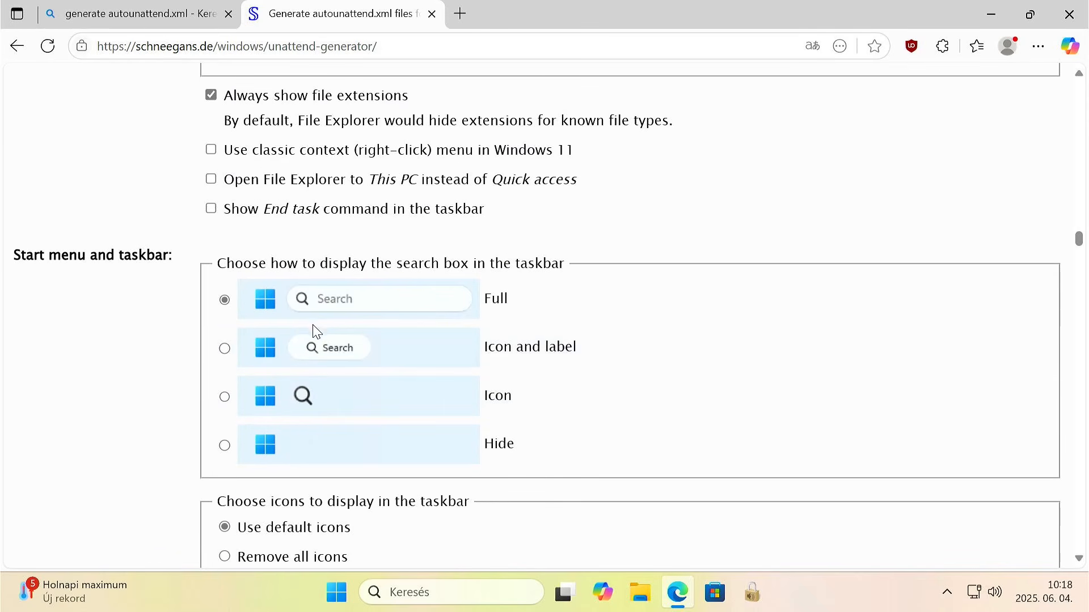
click(221, 401)
scroll(221, 404, down, 2)
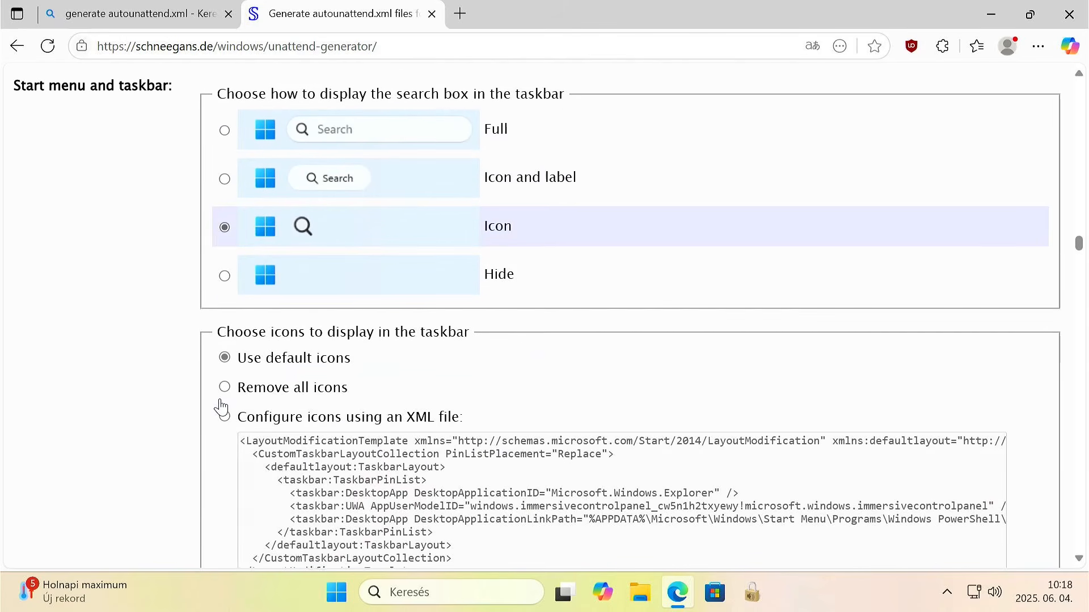
scroll(222, 405, down, 4)
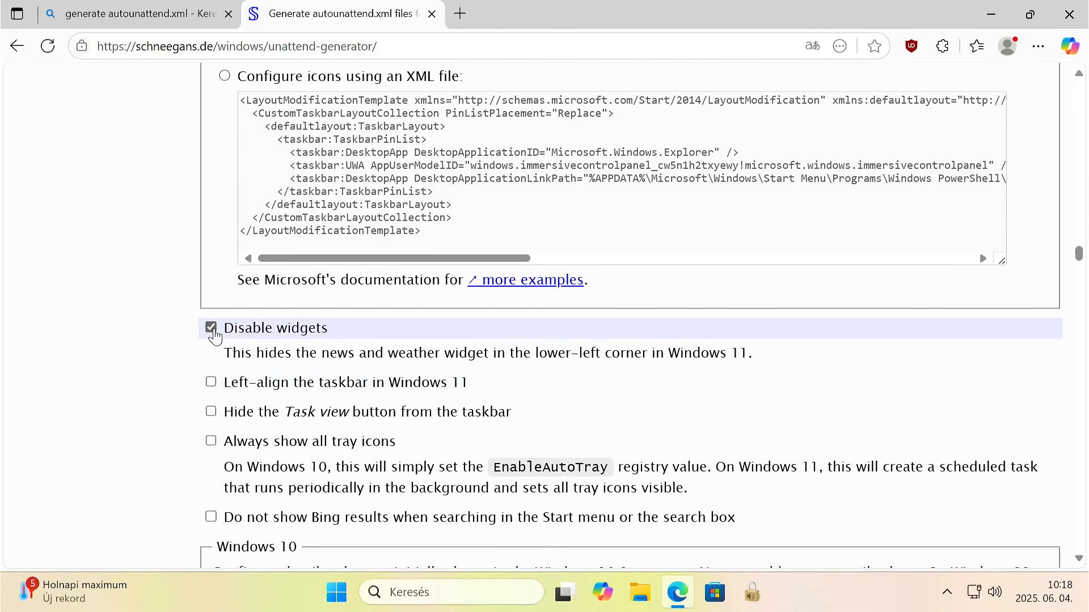
Enable left-aligning the taskbar in Windows 11 and always showing all tray icons.
click(211, 384)
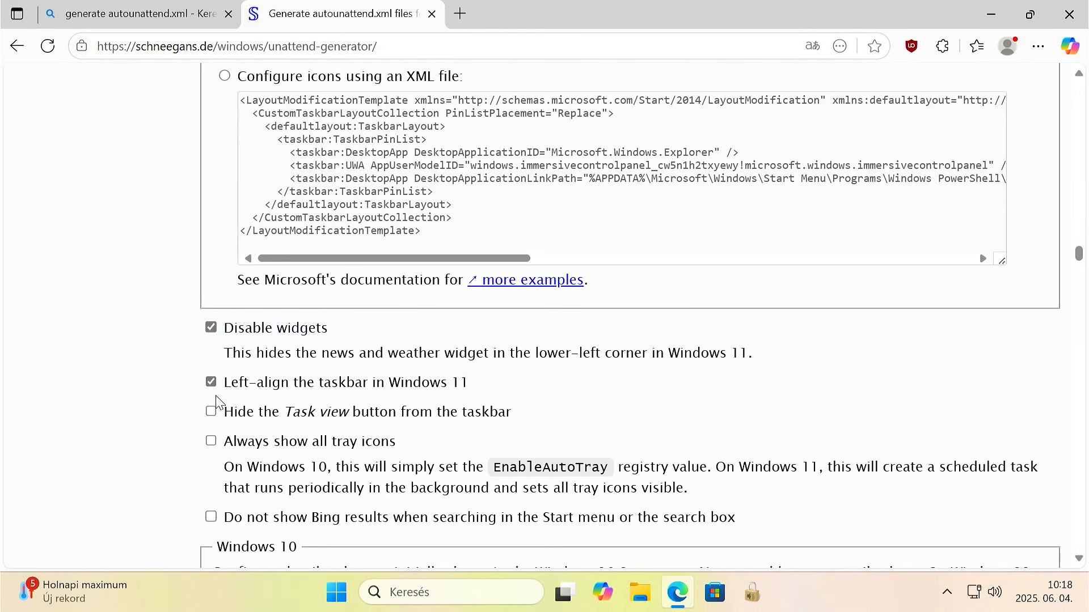
scroll(217, 403, down, 3)
click(211, 271)
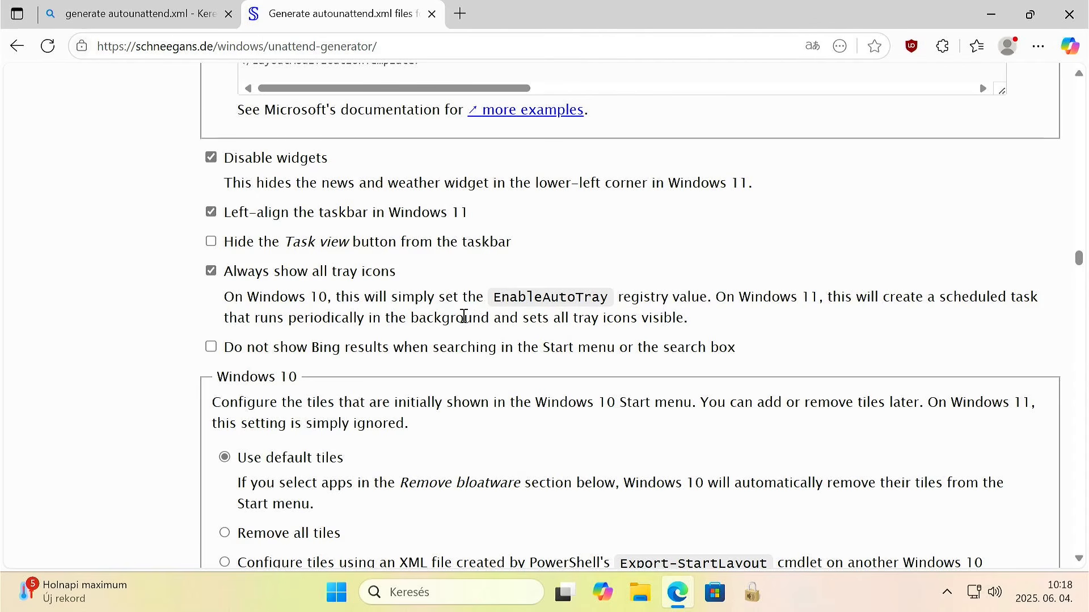
Enable hiding the Edge First Run Experience in the system tweaks.
scroll(439, 318, down, 20)
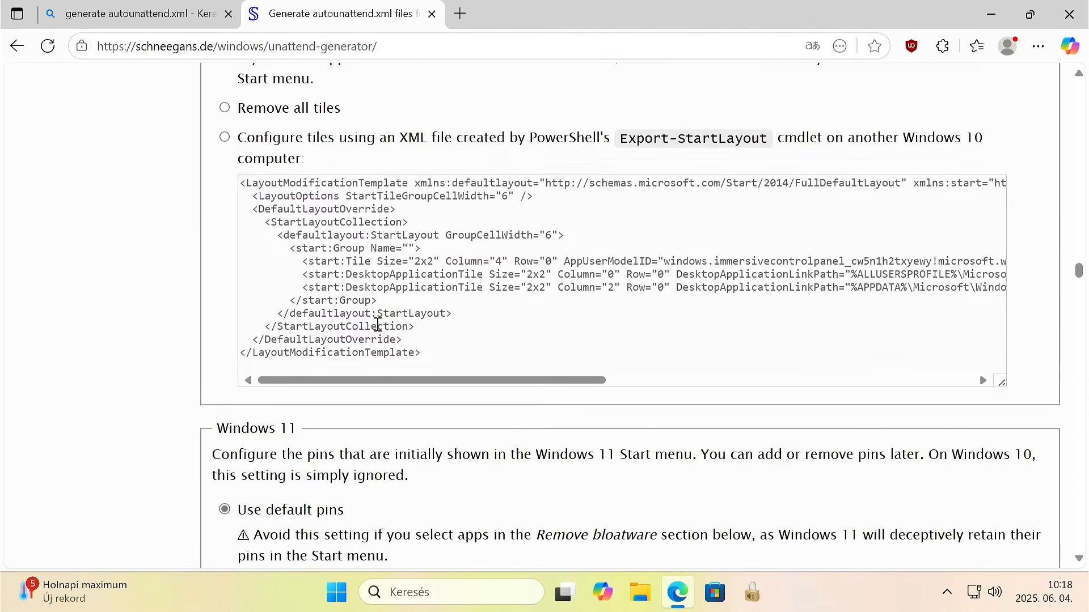
scroll(378, 331, down, 10)
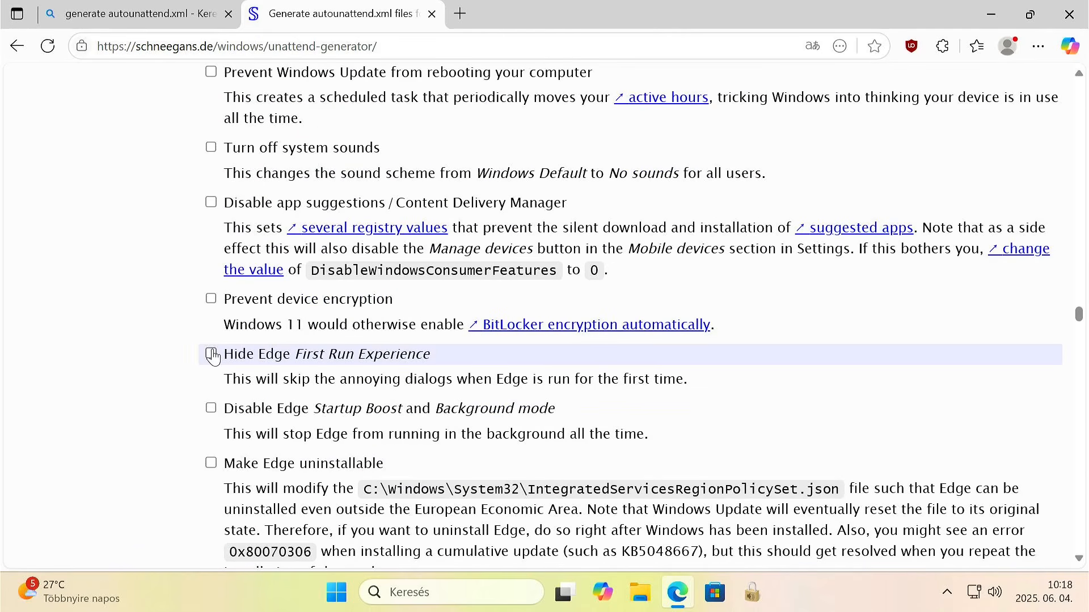
click(211, 356)
Choose specific desktop icons to show: Control Panel, Recycle bin, This PC, Network and User's Files.
scroll(365, 348, down, 3)
scroll(366, 348, down, 15)
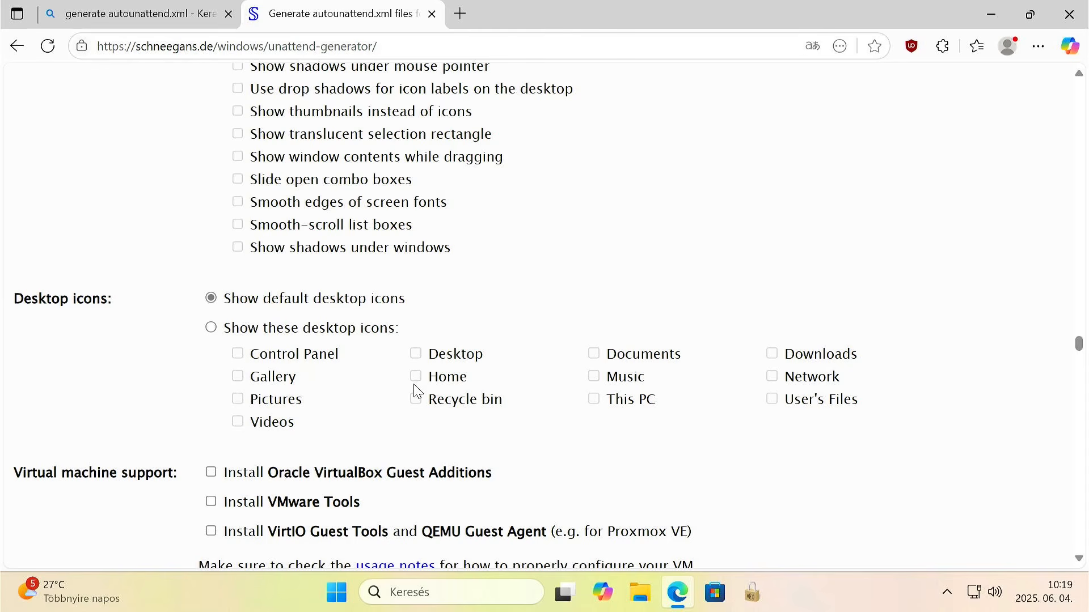
click(237, 336)
click(269, 357)
click(445, 401)
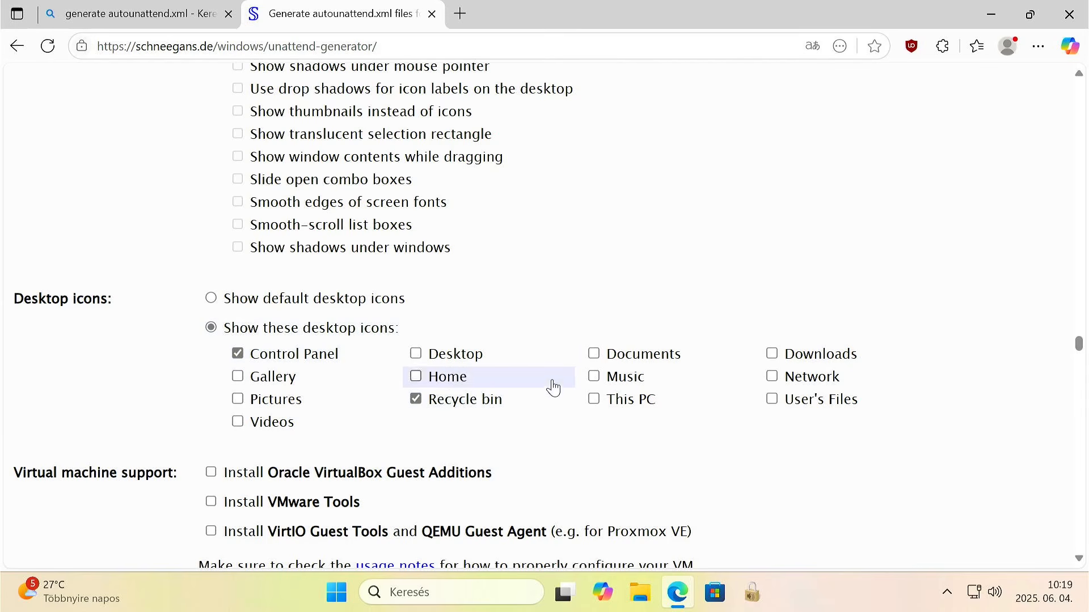
click(635, 363)
click(634, 363)
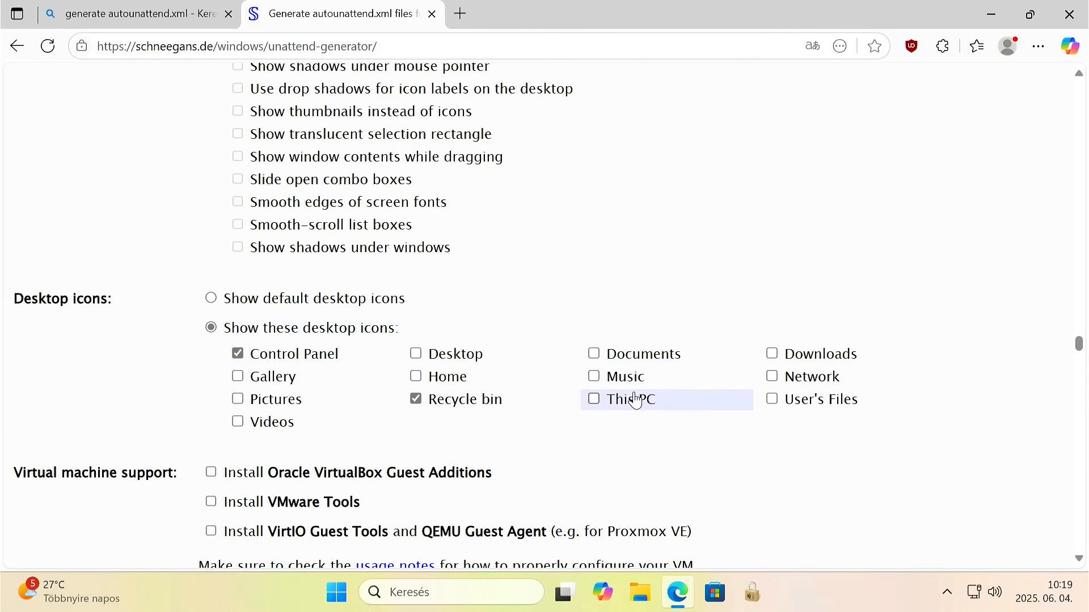
click(630, 401)
click(812, 378)
click(792, 400)
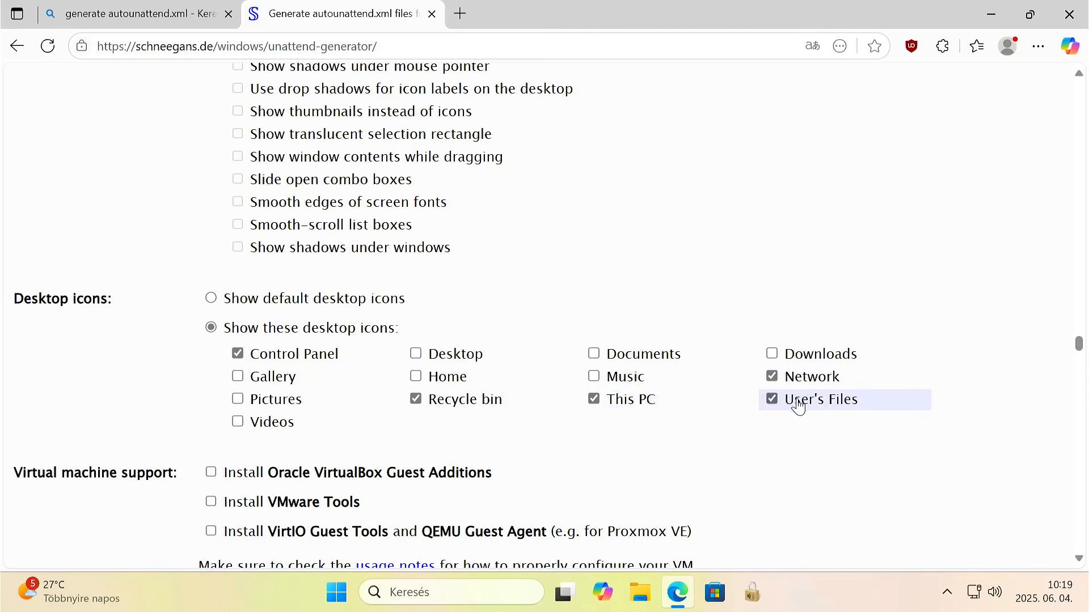
Set the WLAN / Wi-Fi setup to Skip Wi-Fi configuration.
scroll(442, 384, down, 3)
scroll(443, 384, down, 1)
click(225, 382)
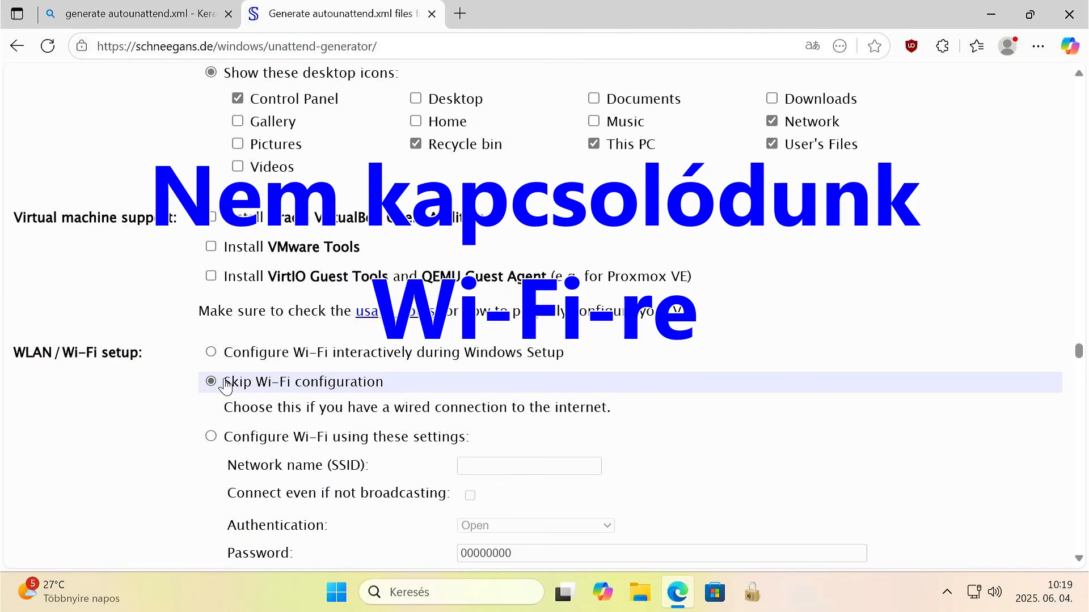
Bookmark the form selection, leaving Sticky keys at default and no apps marked for bloatware removal.
scroll(225, 382, down, 20)
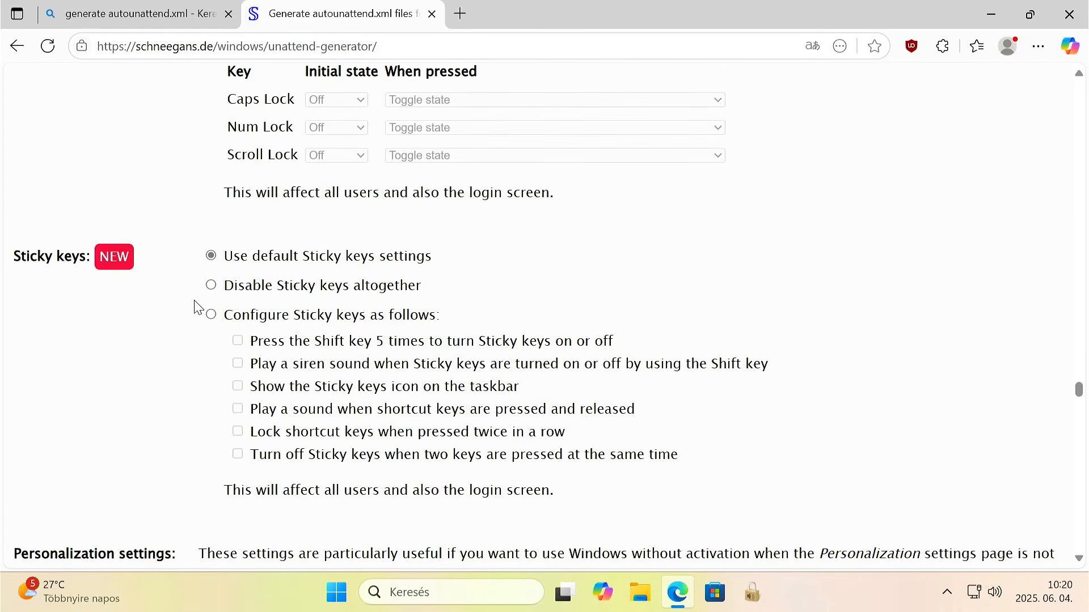
scroll(275, 312, down, 15)
scroll(275, 314, down, 1)
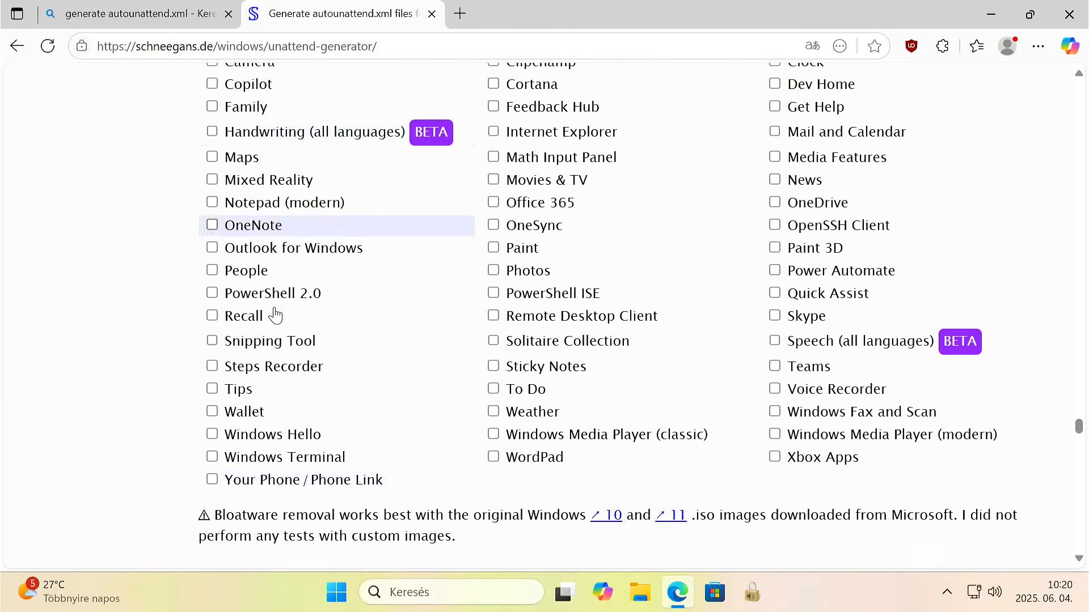
scroll(275, 314, up, 3)
scroll(275, 314, down, 5)
scroll(276, 313, down, 20)
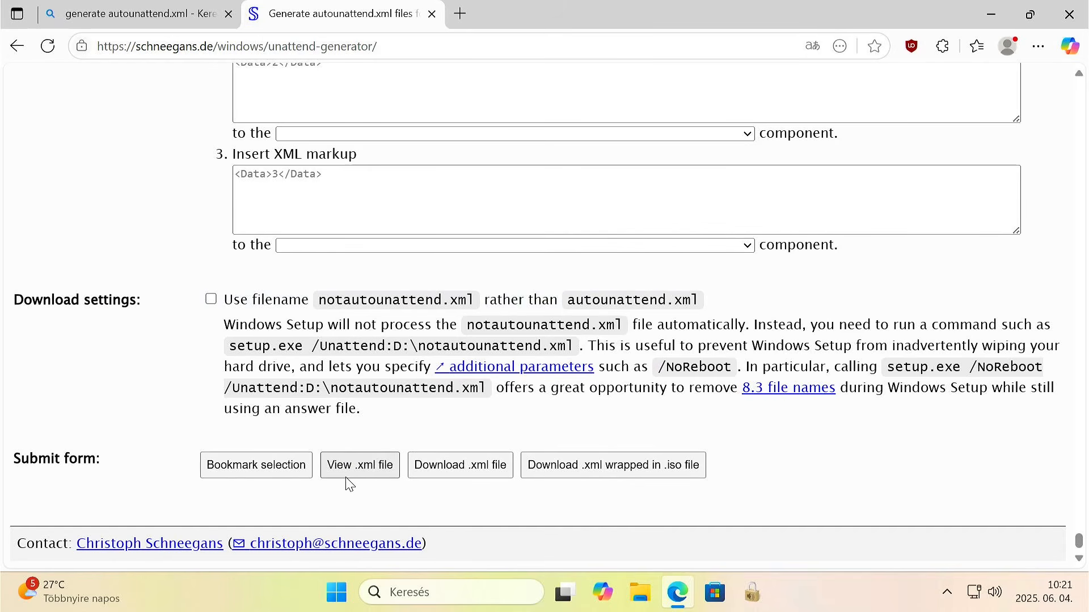
click(275, 471)
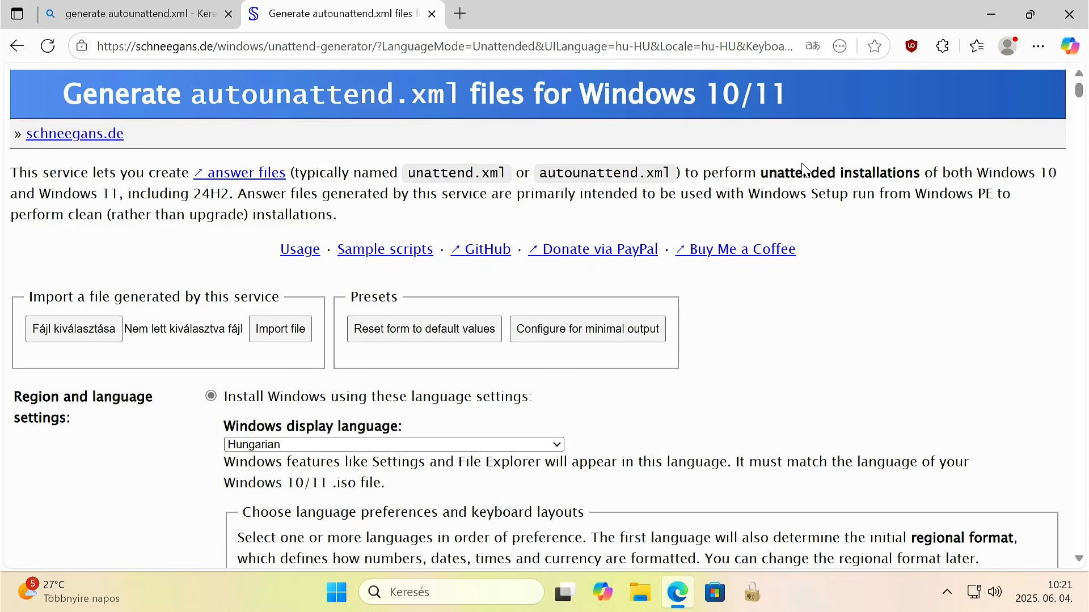
Download the generated autounattend.xml file and keep it despite the browser's safety warning.
scroll(849, 515, down, 20)
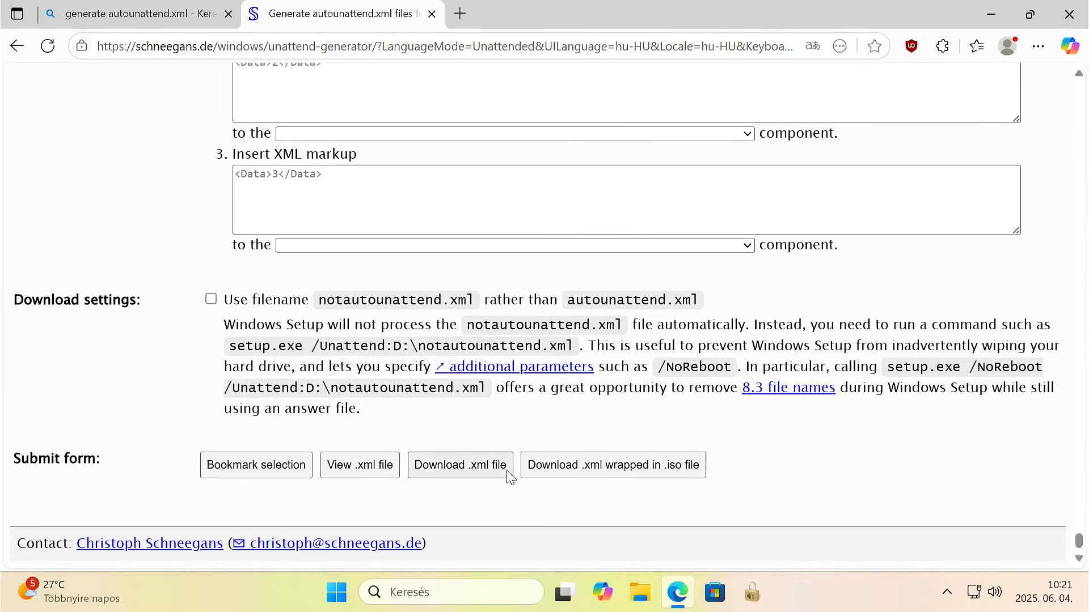
click(469, 476)
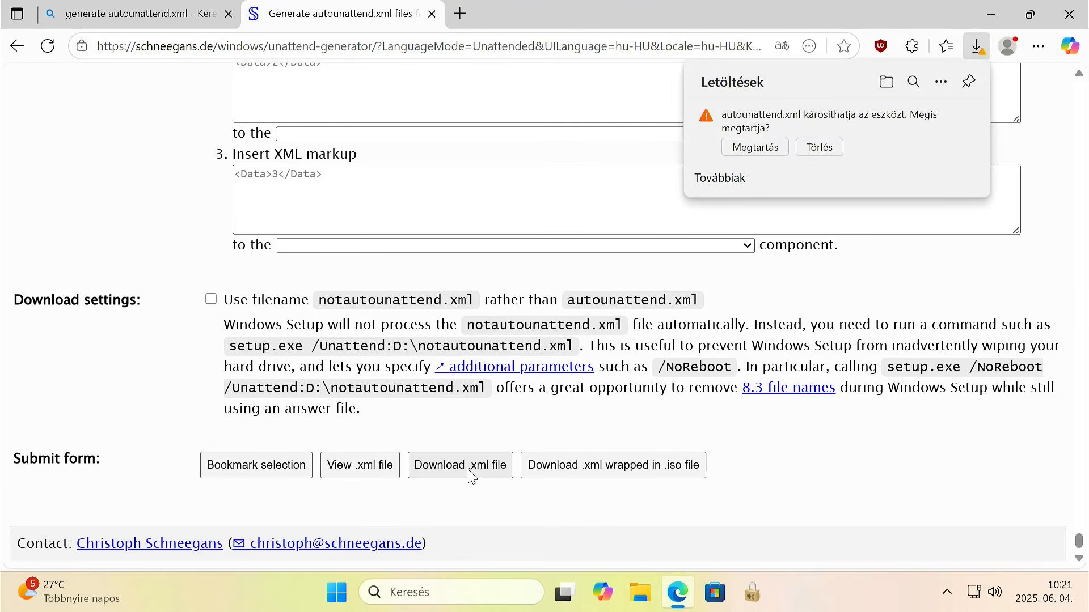
click(757, 147)
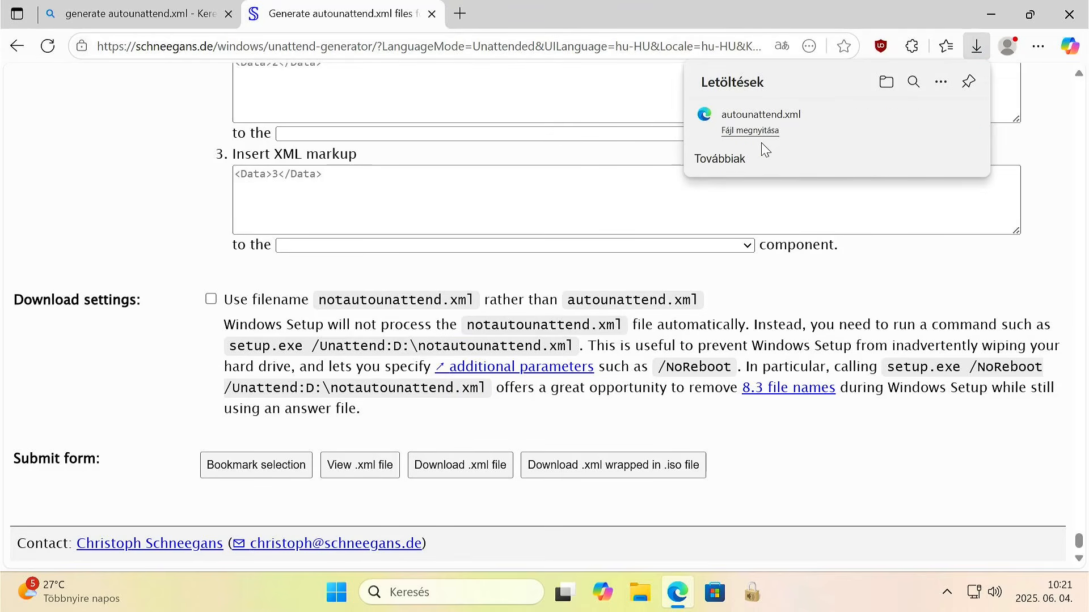
Search the web for "windows 11 letöltés" and open Microsoft's Windows 11 download page.
click(510, 51)
triple_click(512, 52)
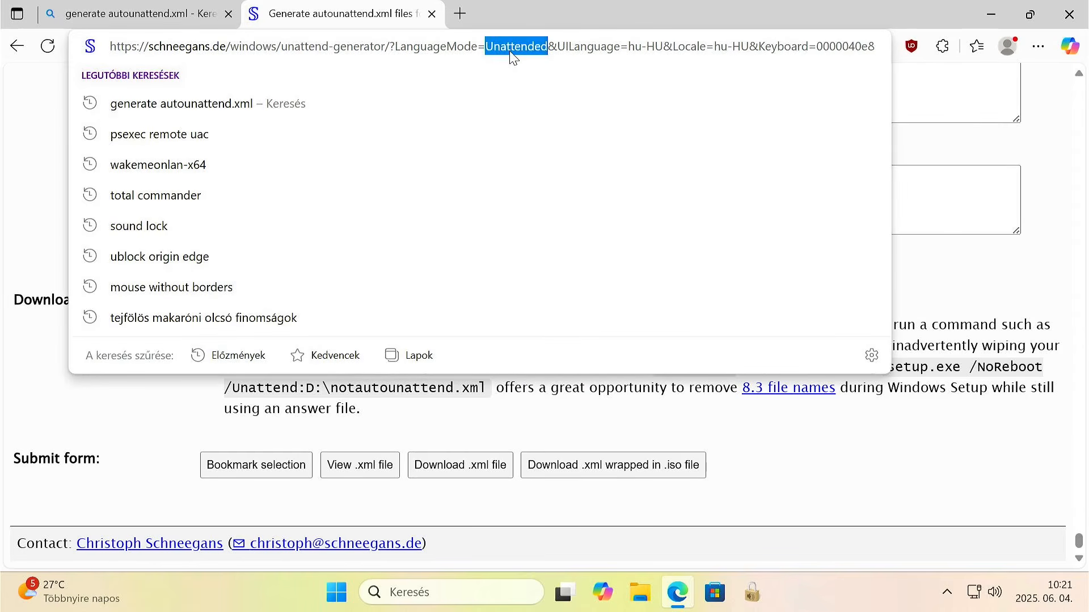
text(windows )
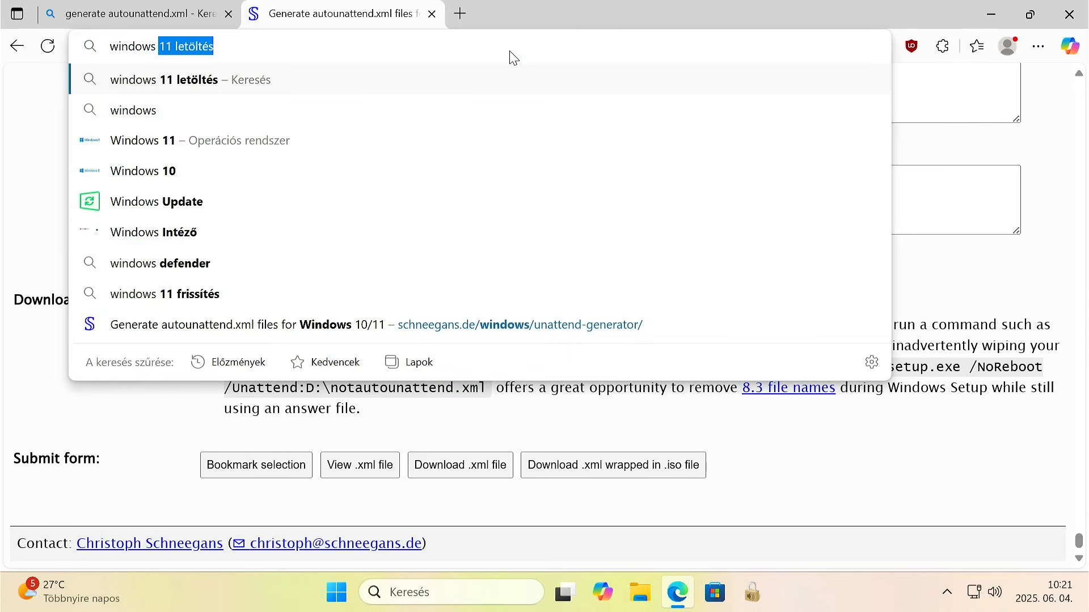
text(11 letöltés)
key(Return)
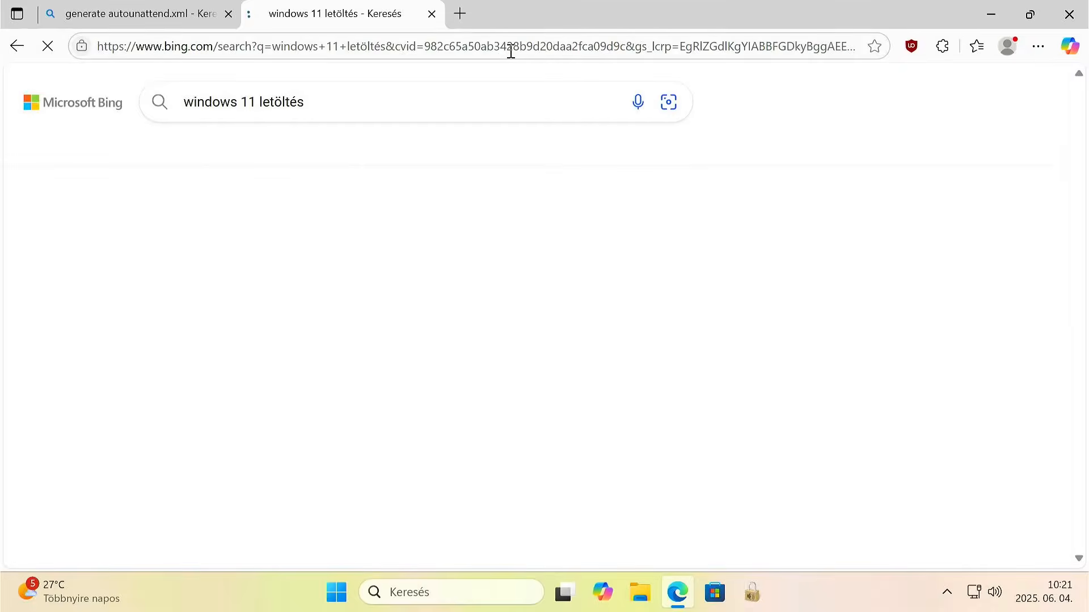
click(429, 264)
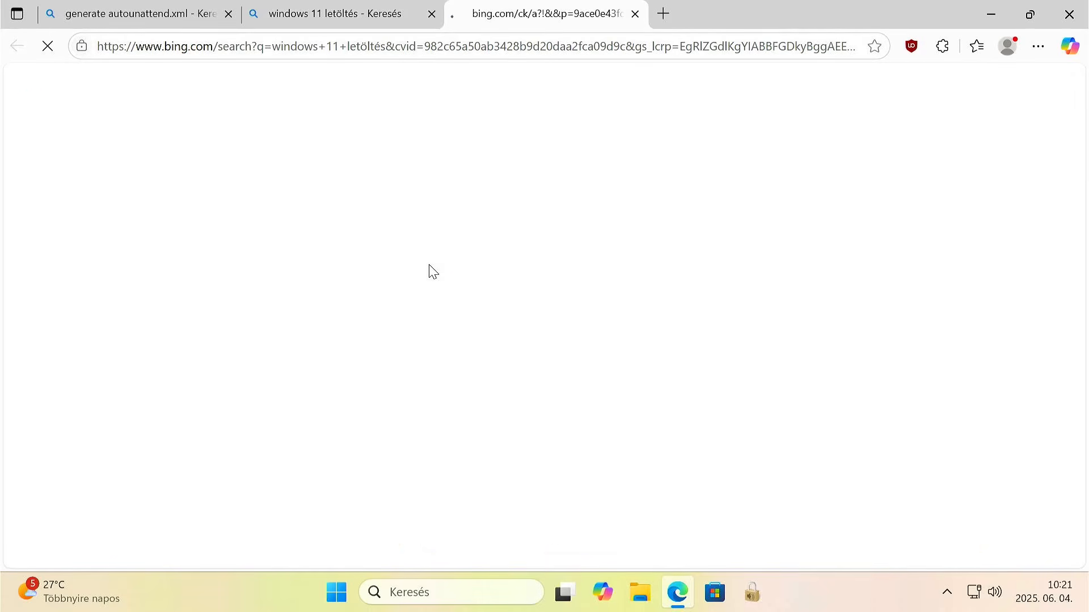
Download the Windows 11 installation media tool, mediacreationtool.exe, and run it with administrator permission.
scroll(429, 265, down, 3)
scroll(430, 266, down, 7)
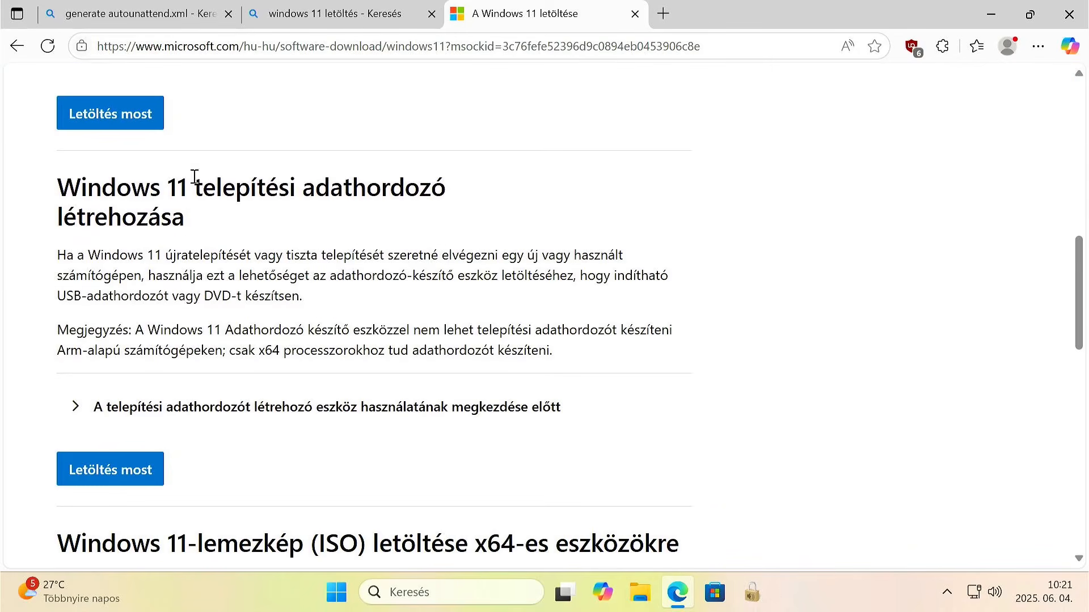
click(92, 471)
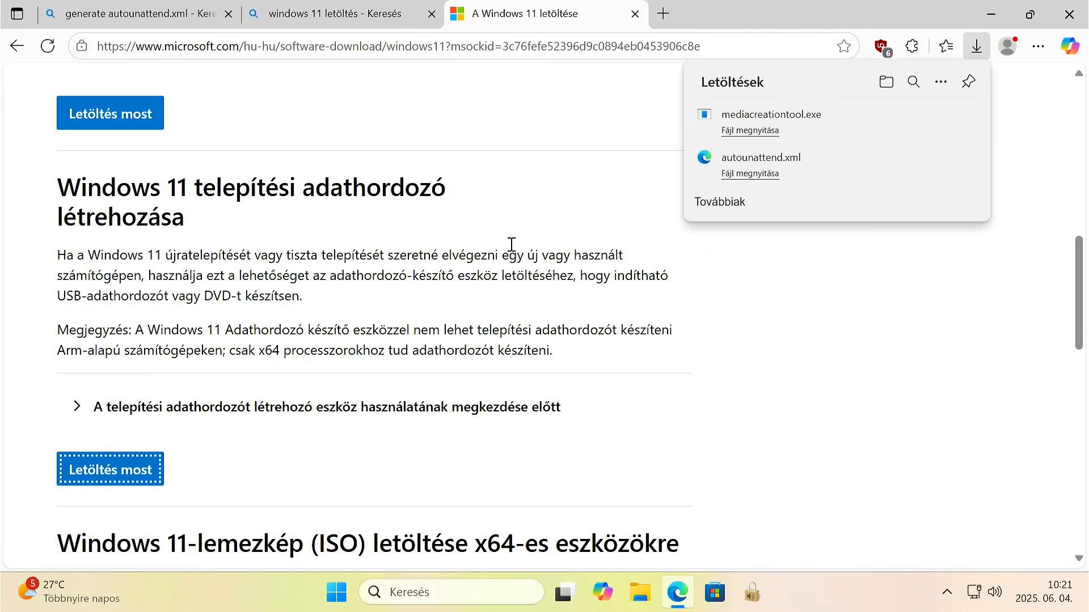
click(771, 114)
click(455, 437)
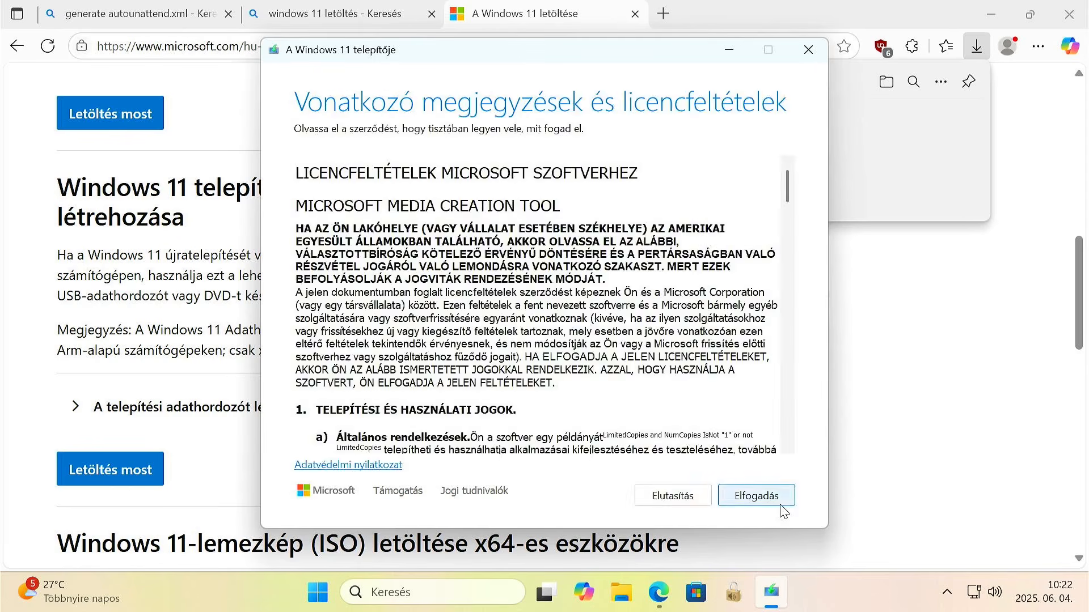
Accept the licence terms, proceed with language magyar and edition Windows 11, and choose USB flash meghajtó as the media.
click(783, 508)
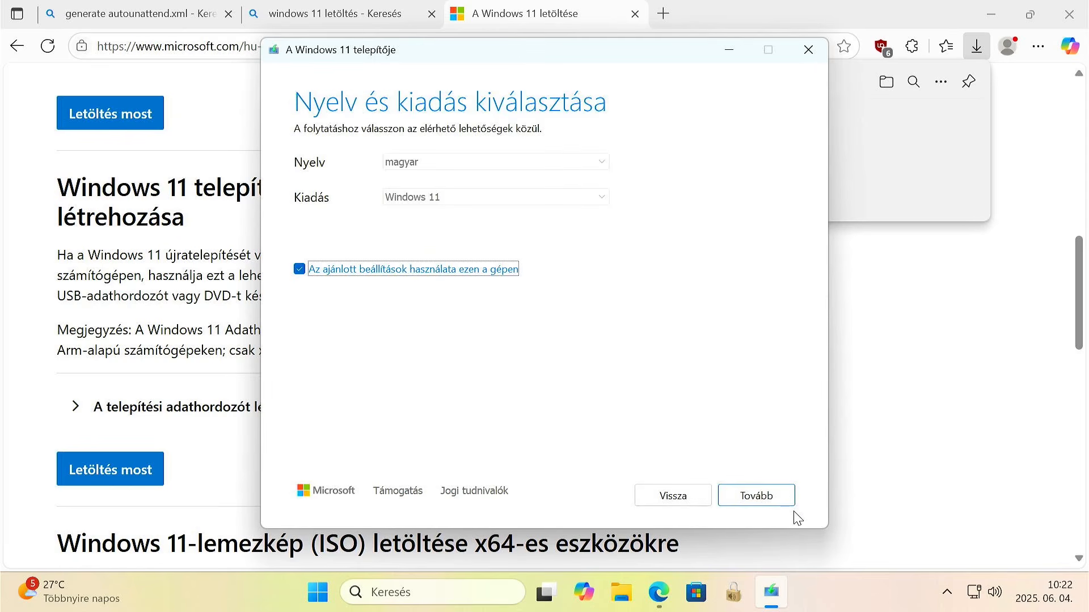
key(space)
click(747, 503)
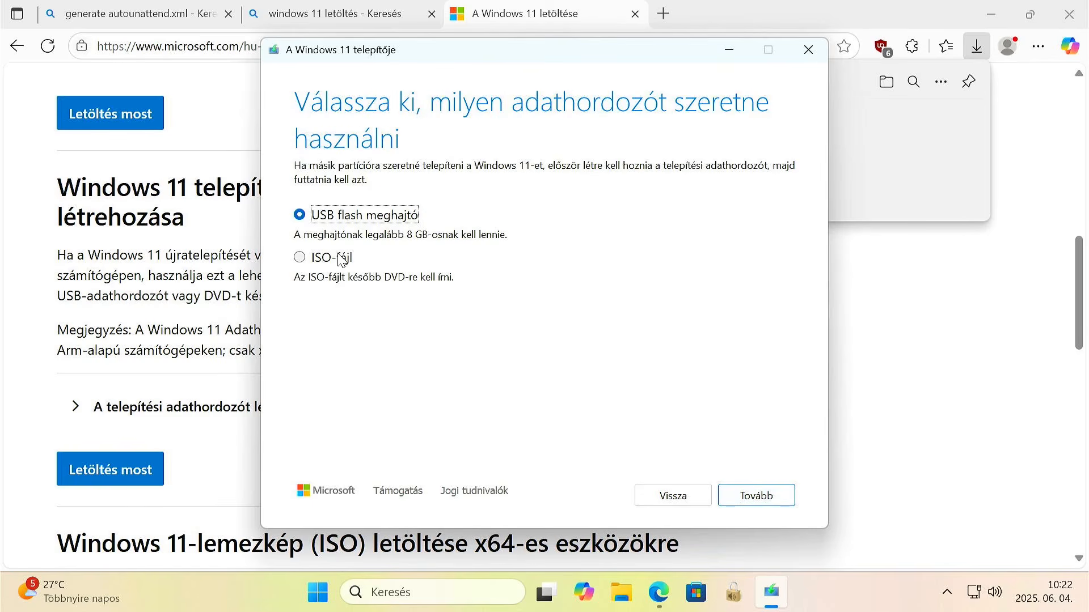
click(751, 503)
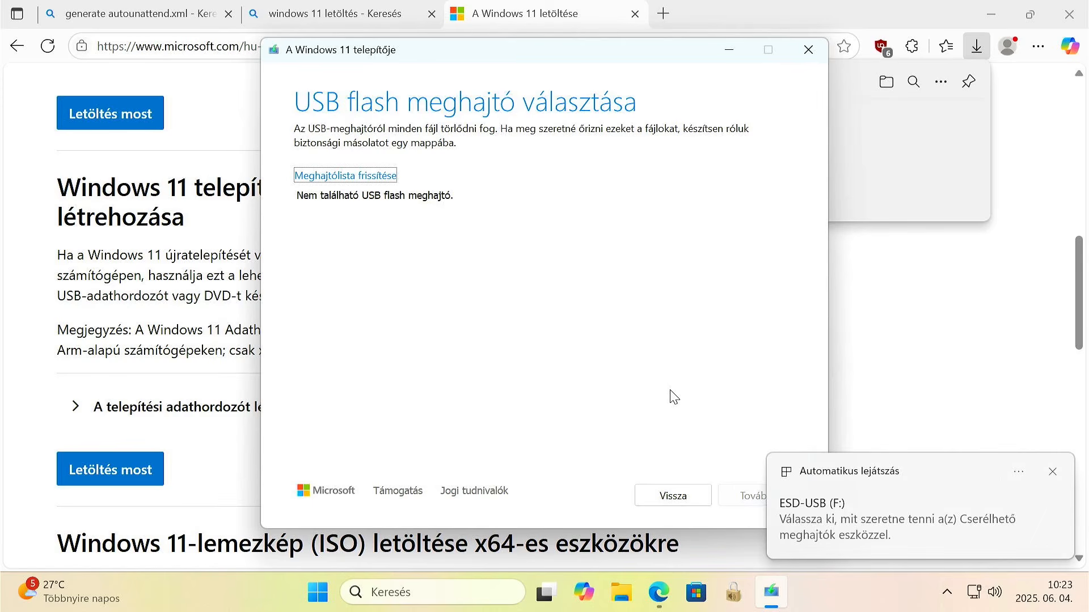
Refresh the drive list, create the installation media on F: (ESD-USB), and finish the wizard.
click(344, 176)
click(1052, 472)
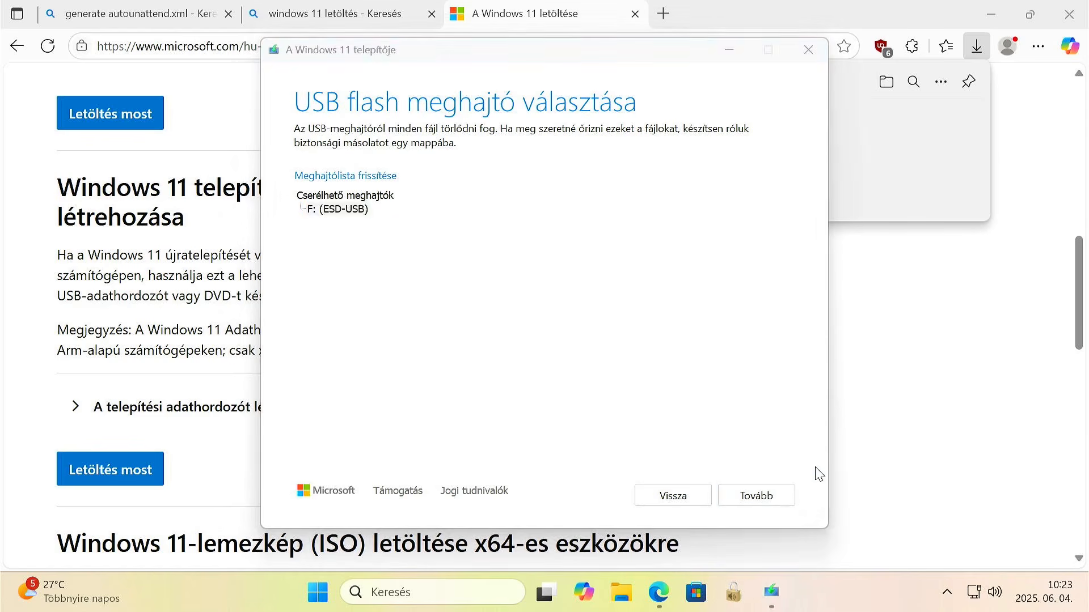
click(769, 496)
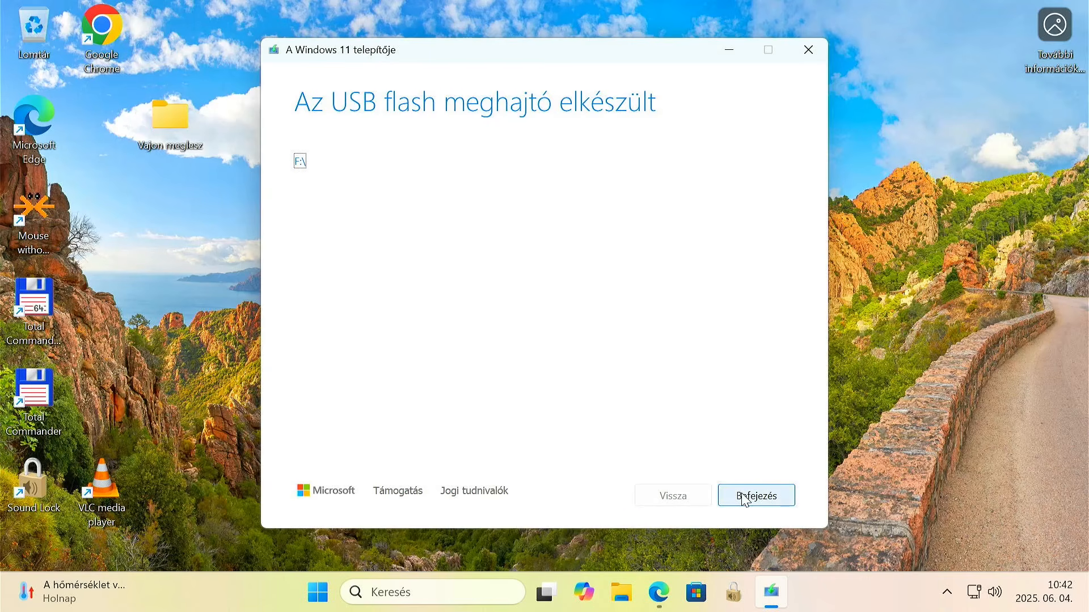
click(744, 497)
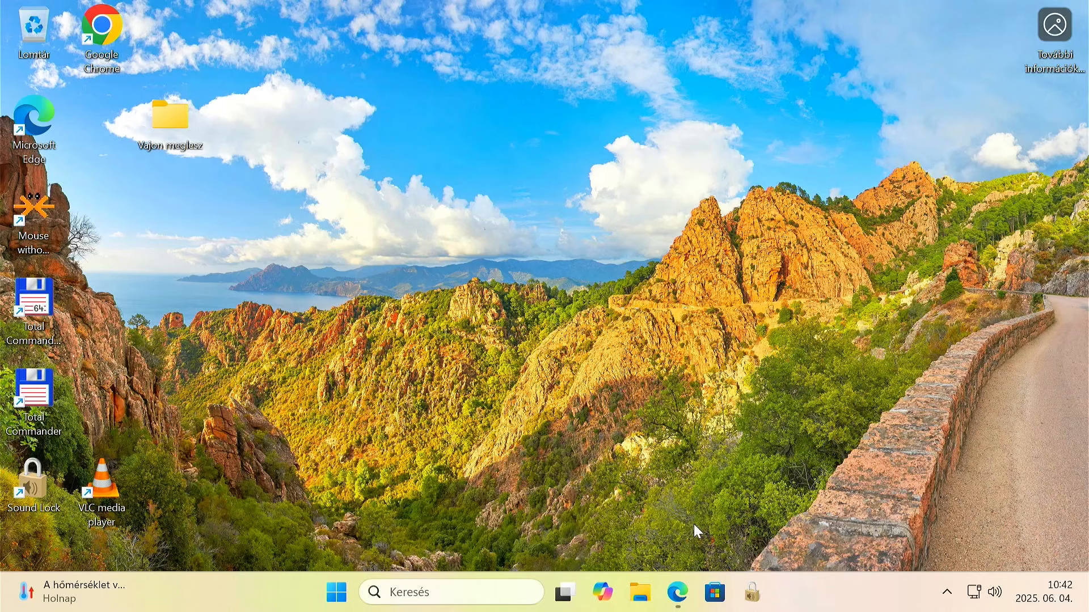
In File Explorer, copy autounattend from the Letöltések folder to the root of the ESD-USB (F:) drive, and close the window.
click(640, 592)
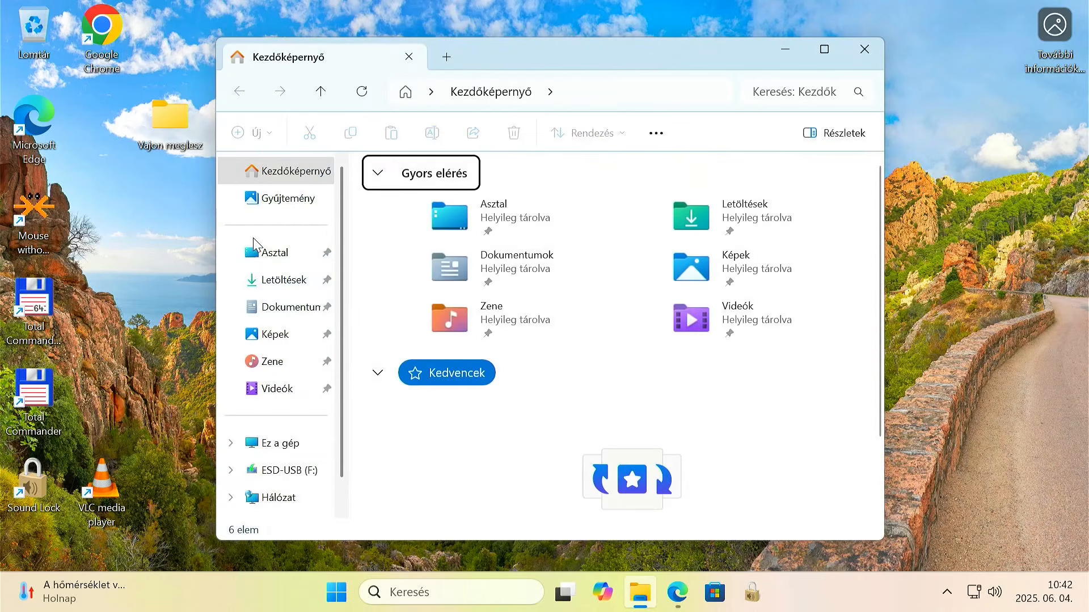
click(276, 283)
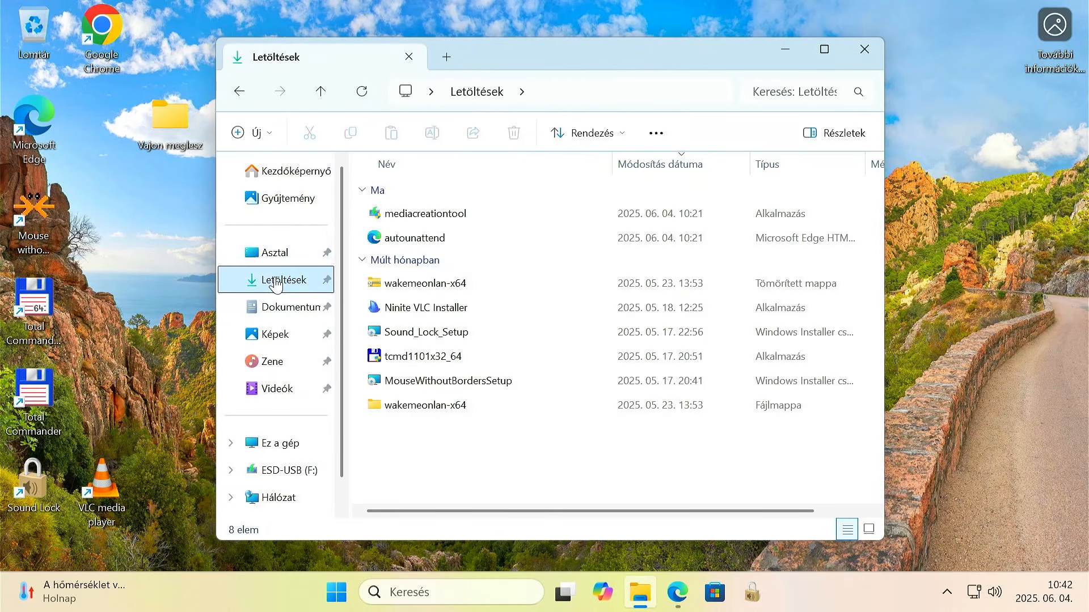
click(429, 239)
right_click(429, 239)
click(498, 237)
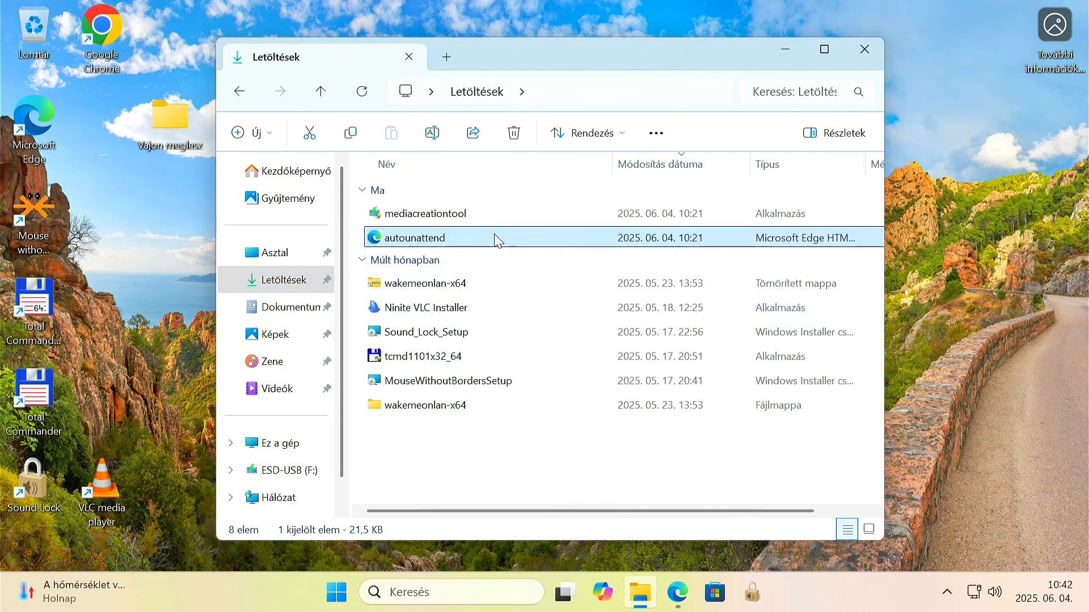
click(283, 470)
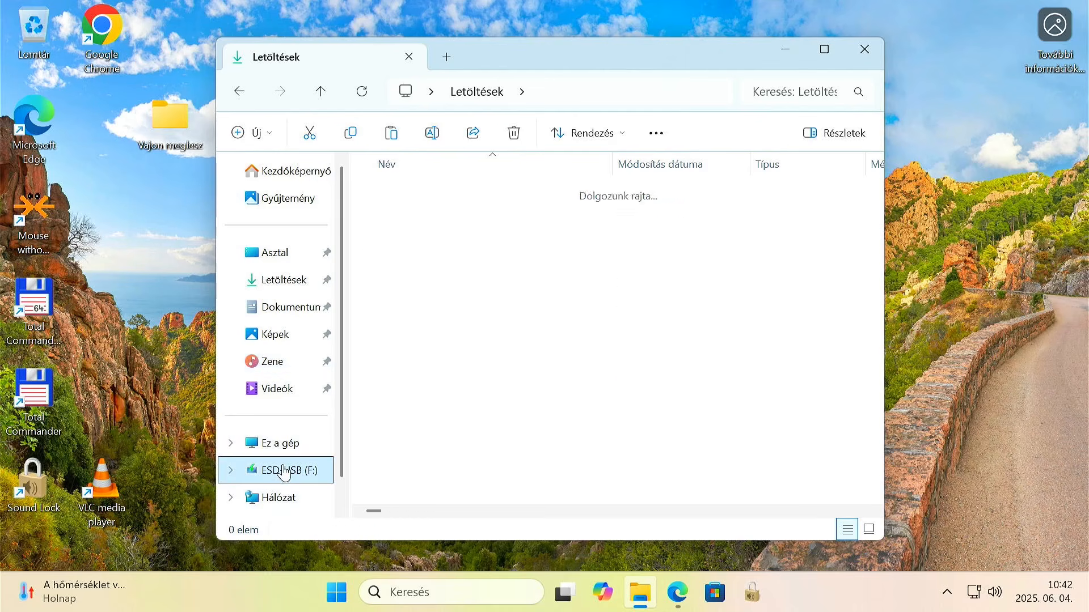
right_click(430, 440)
click(454, 456)
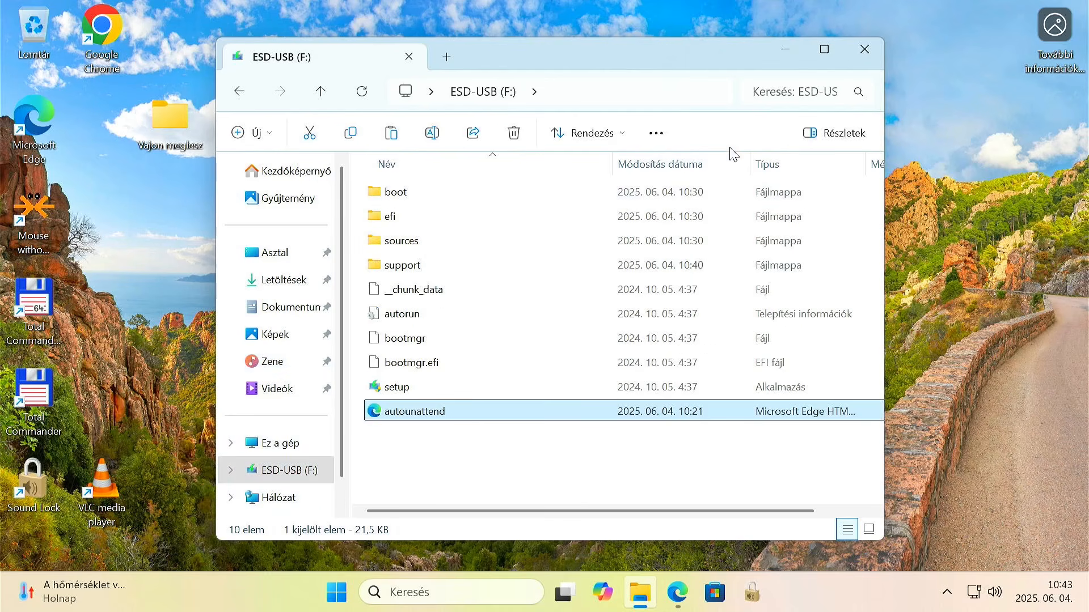
click(864, 54)
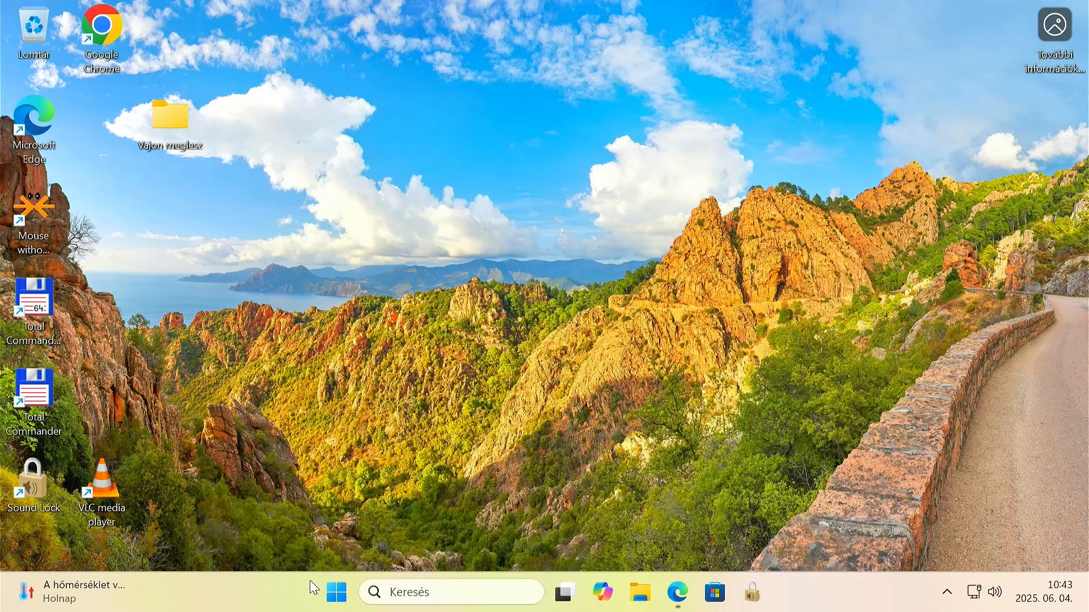
Restart the computer and boot it from the UEFI boot source KingstonDataTraveler 3.0.
click(336, 584)
click(755, 533)
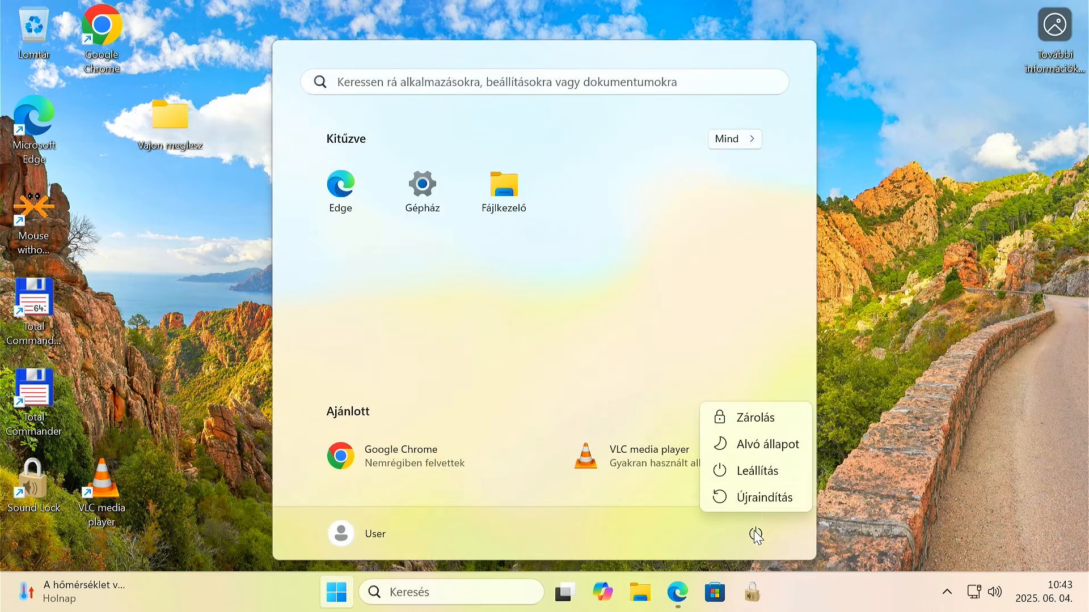
click(754, 504)
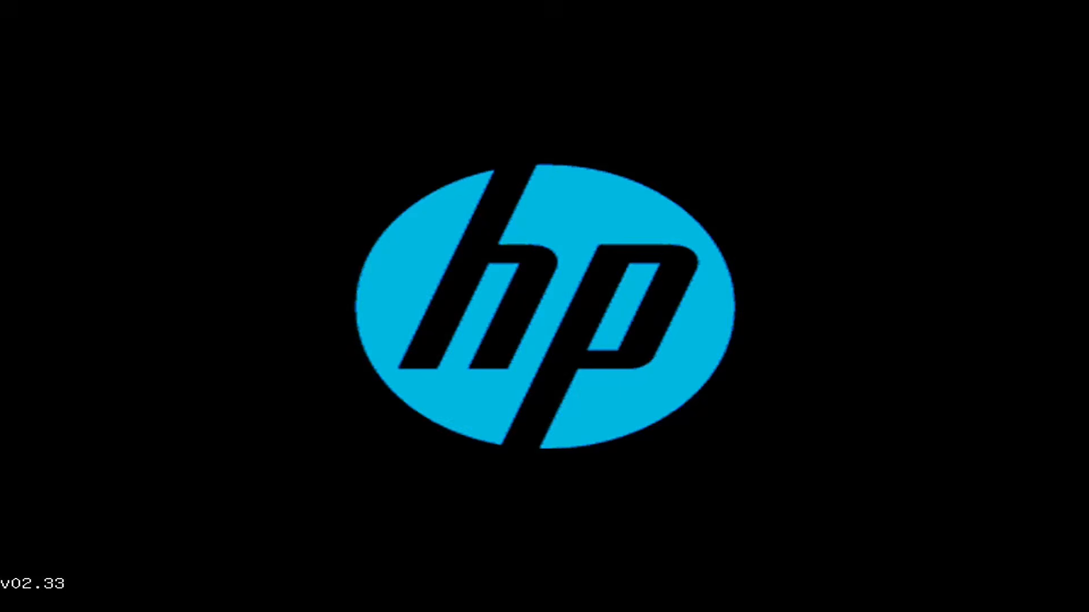
key(Down)
key(Down)
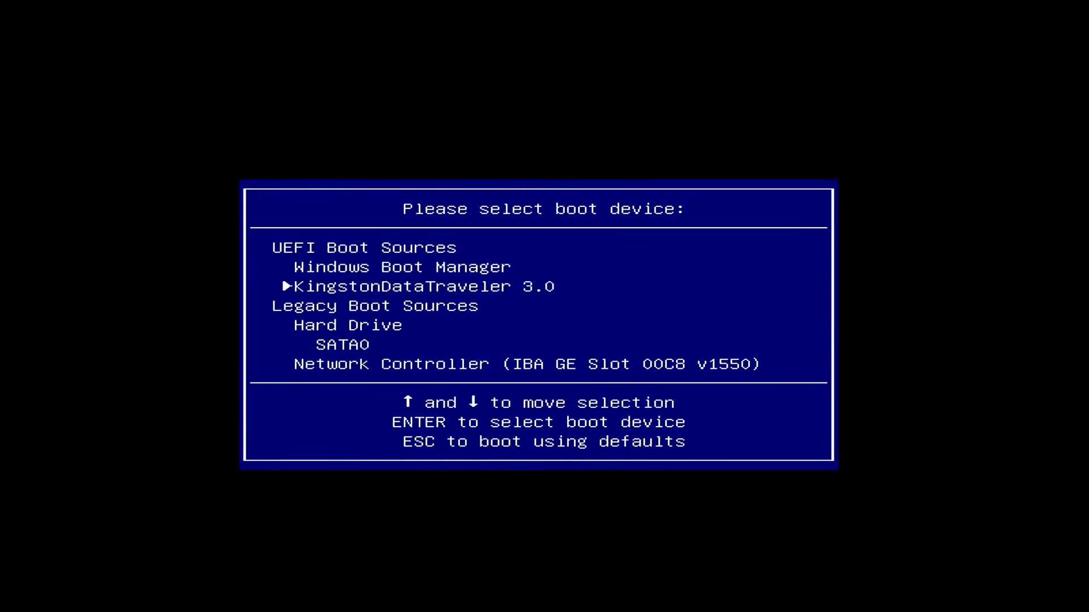
key(Return)
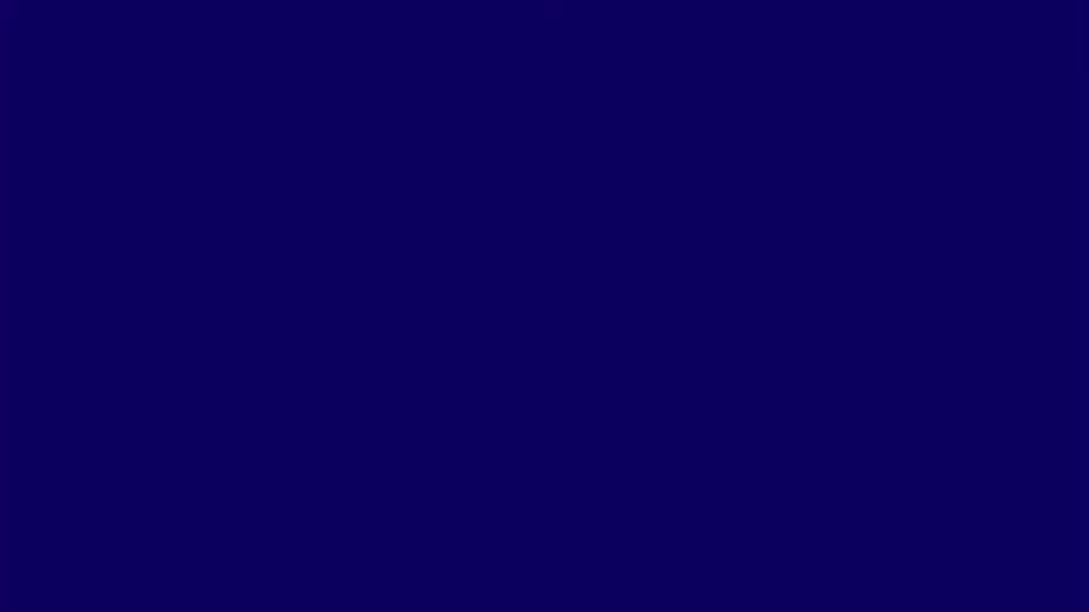
key(shift+F10)
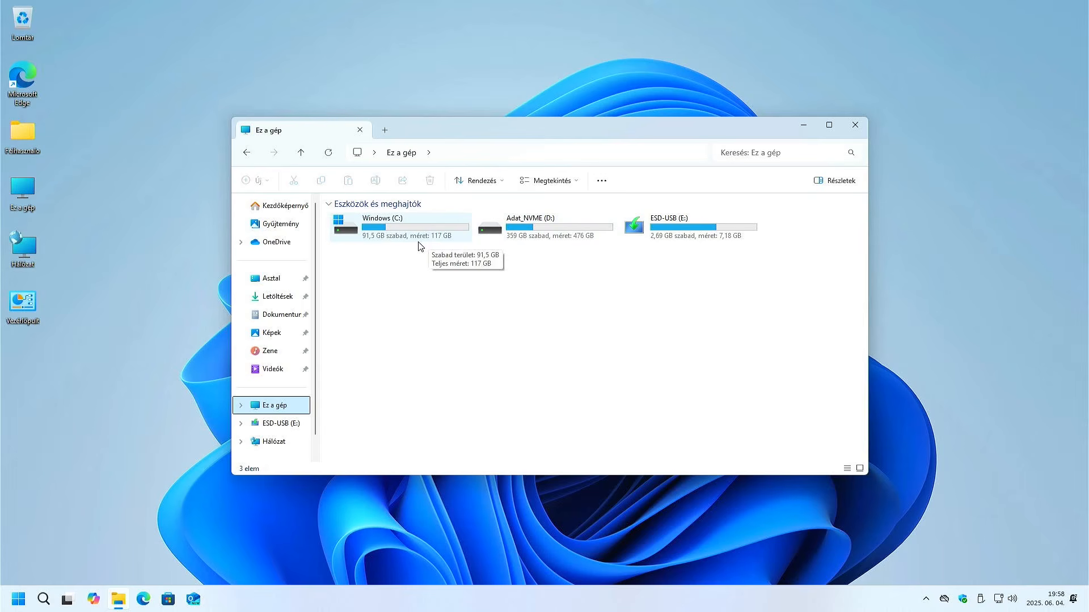
Close the Ez a gép window on the installed system and open Hálózati kapcsolatok.
click(850, 124)
right_click(19, 598)
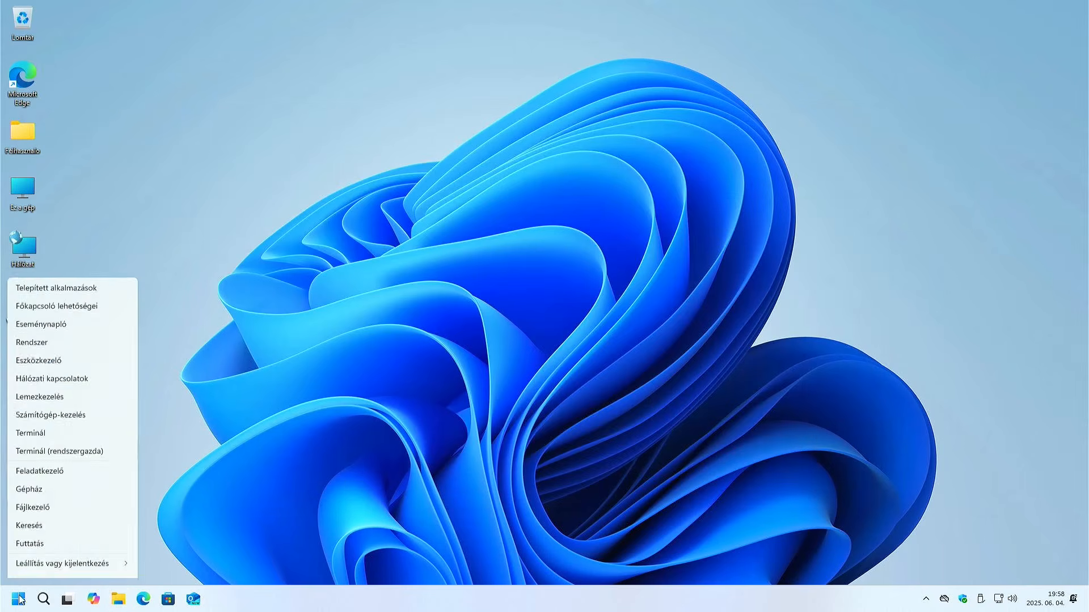
click(38, 384)
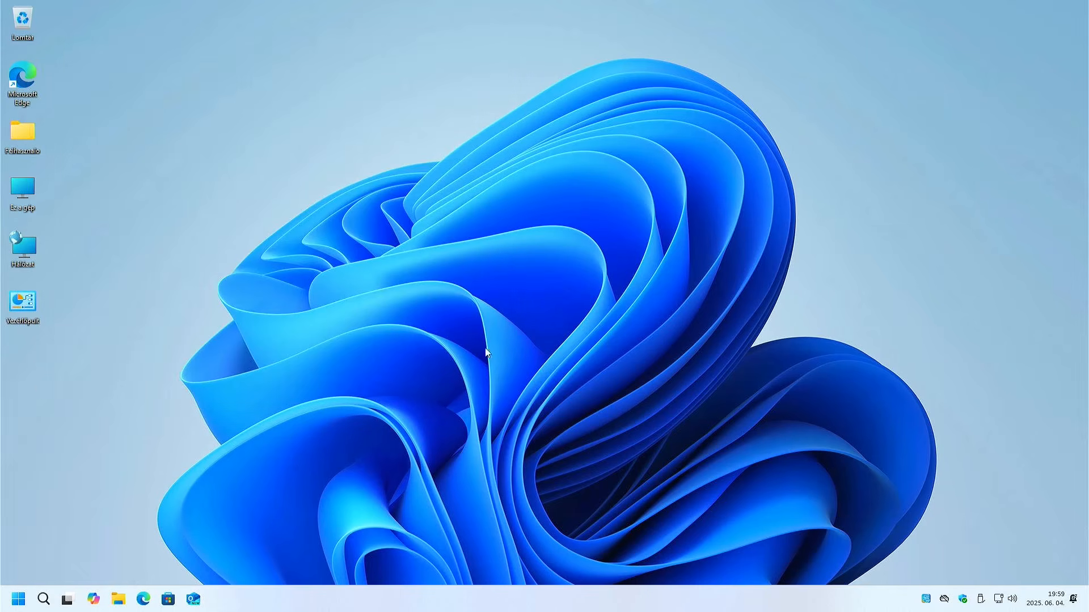
Bring up the computer's power options for shutting down or restarting.
click(16, 600)
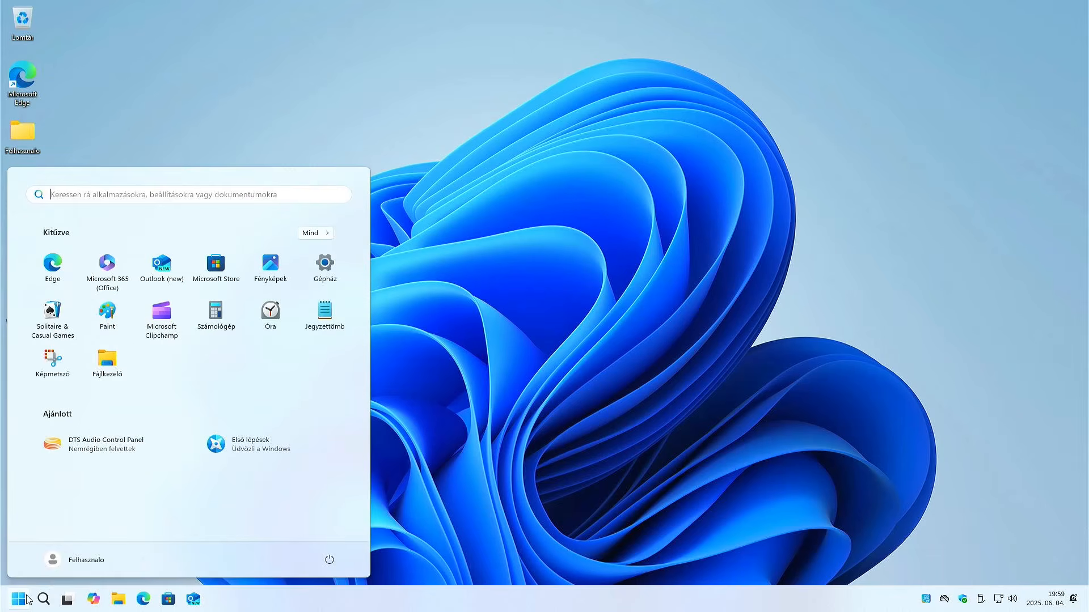
click(329, 559)
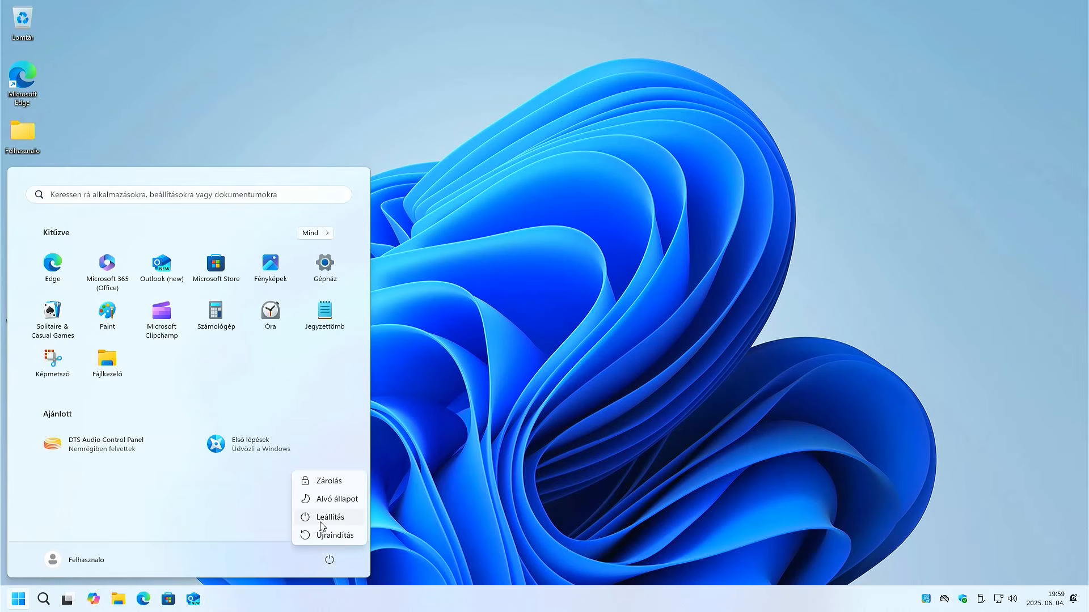